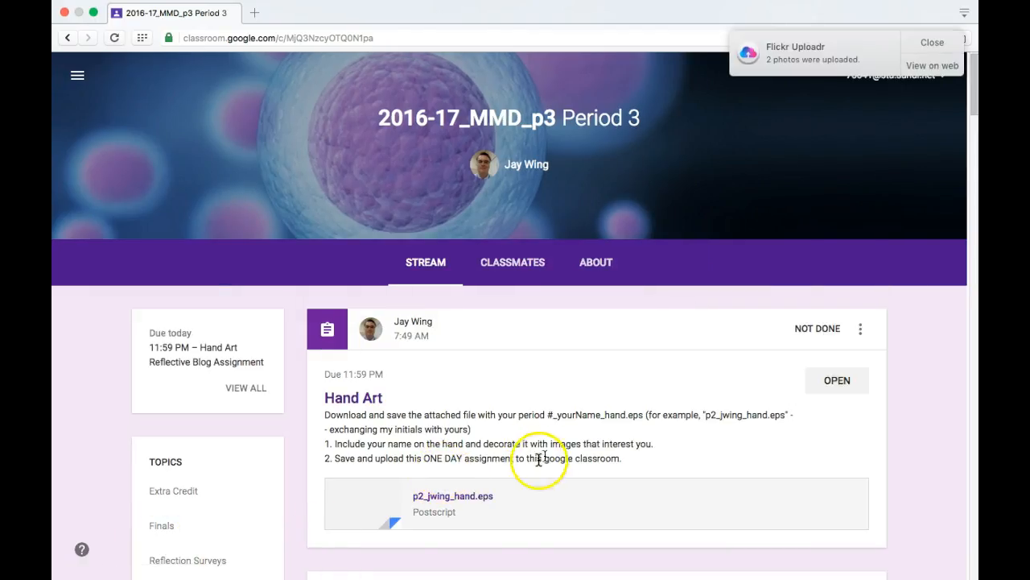
# Open the Hand Art assignment's attached file p2_jwing_hand.eps in its own window and download it.
pyautogui.click(837, 383)
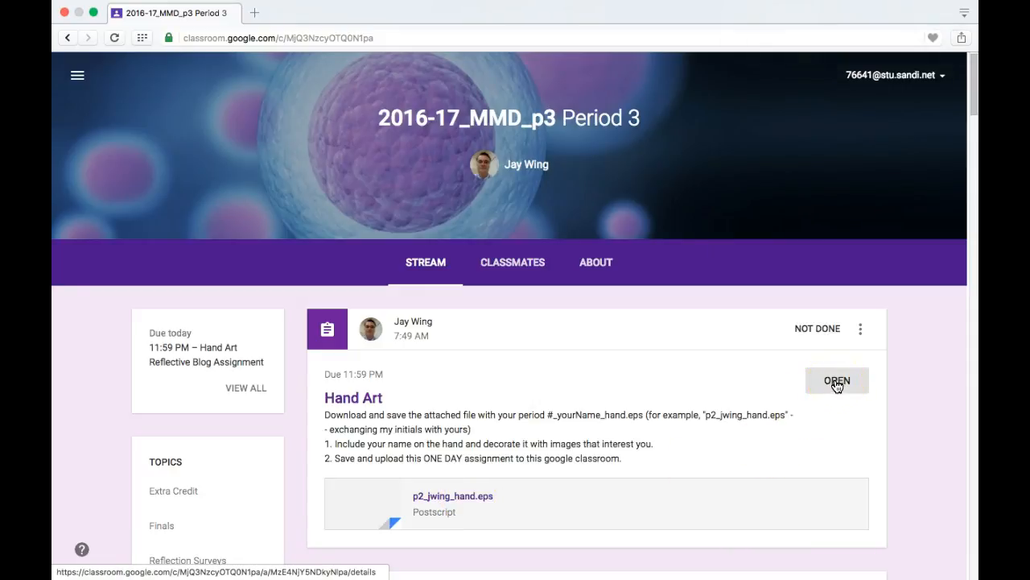
pyautogui.click(837, 383)
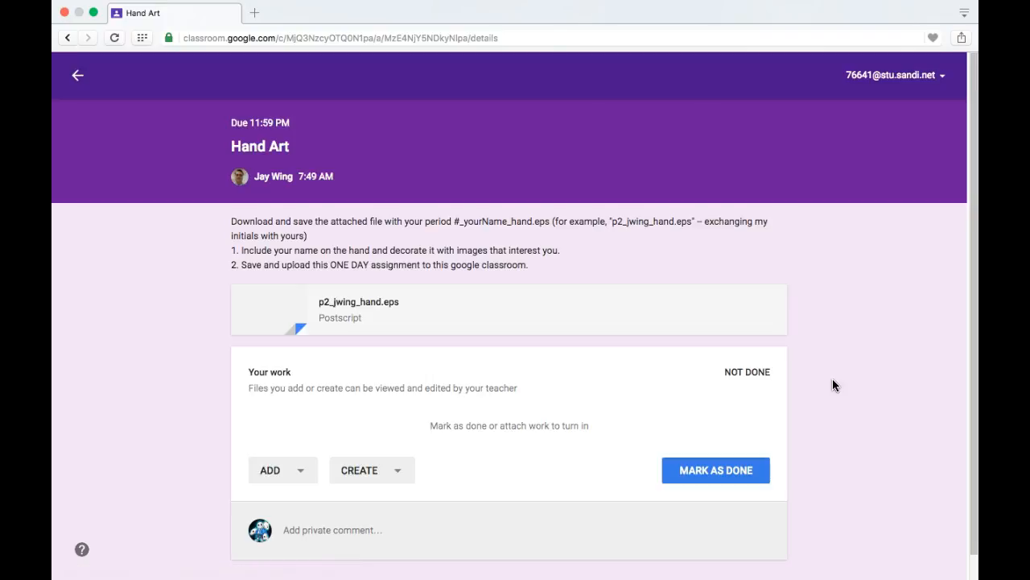
pyautogui.click(373, 304)
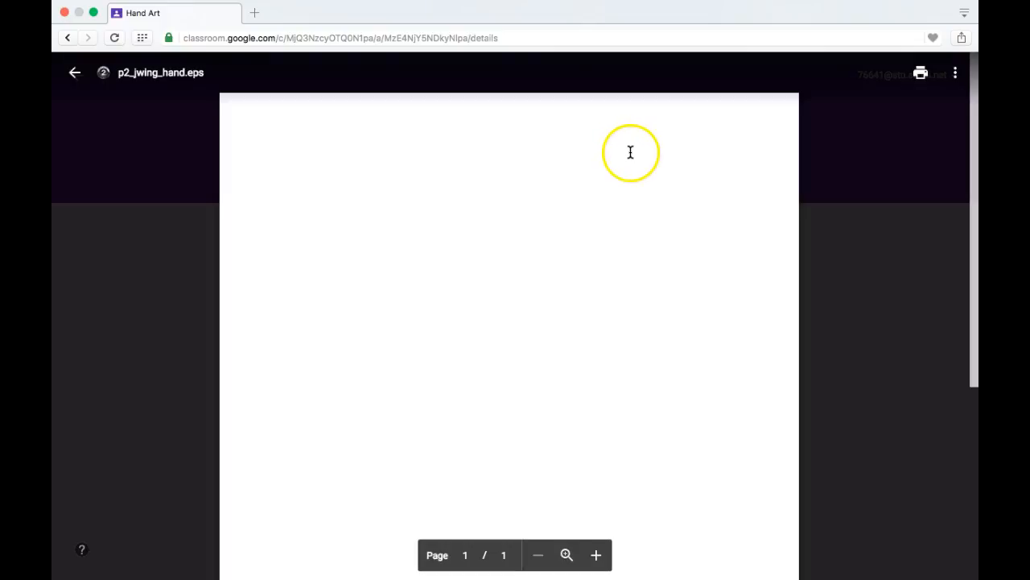
pyautogui.click(955, 73)
pyautogui.click(871, 147)
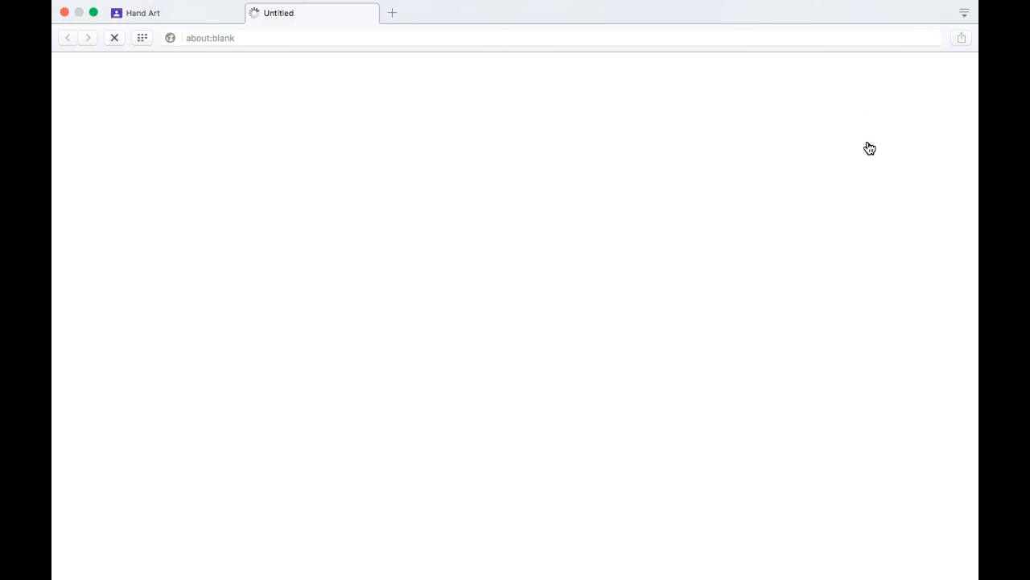
pyautogui.click(843, 149)
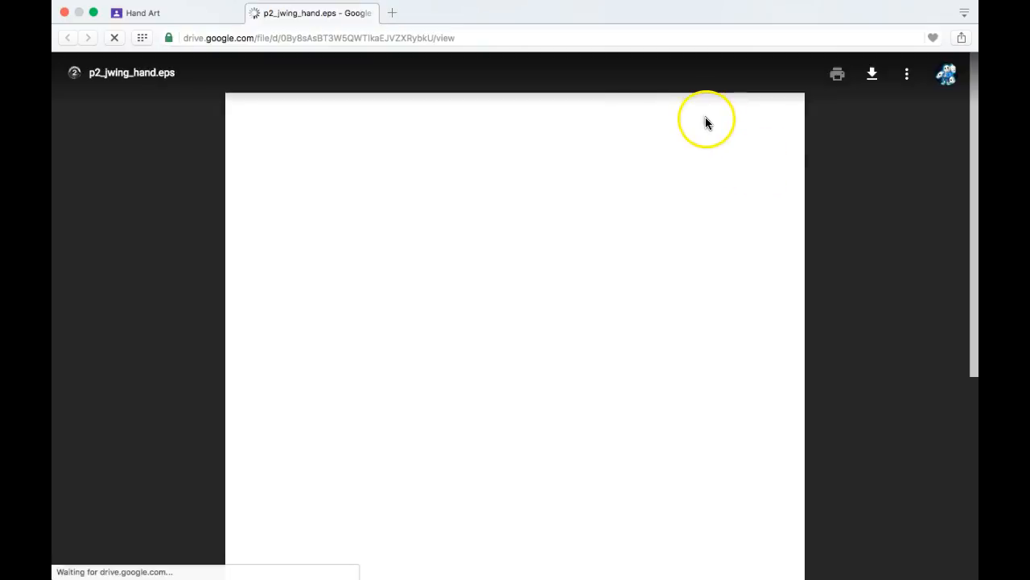
pyautogui.click(873, 75)
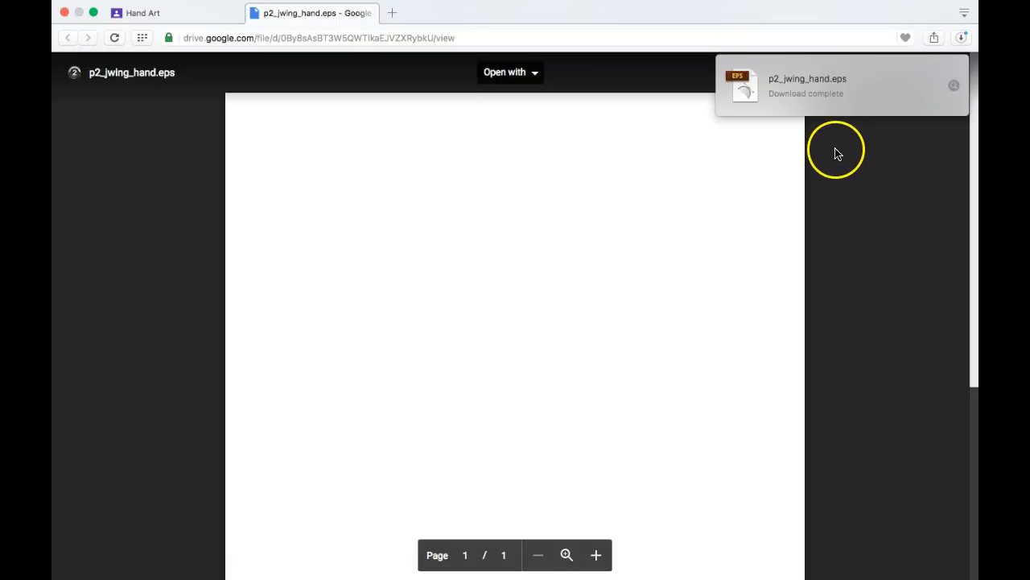
# Locate the downloaded p2_jwing_hand.eps in Finder and open it with Adobe Photoshop CS6.
pyautogui.click(954, 85)
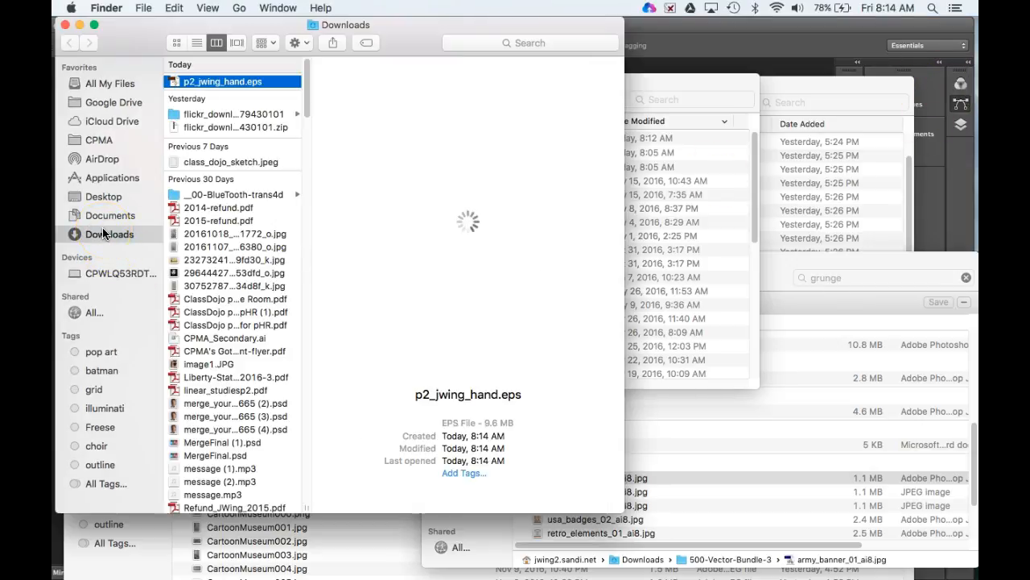
pyautogui.rightClick(174, 83)
pyautogui.moveTo(221, 100)
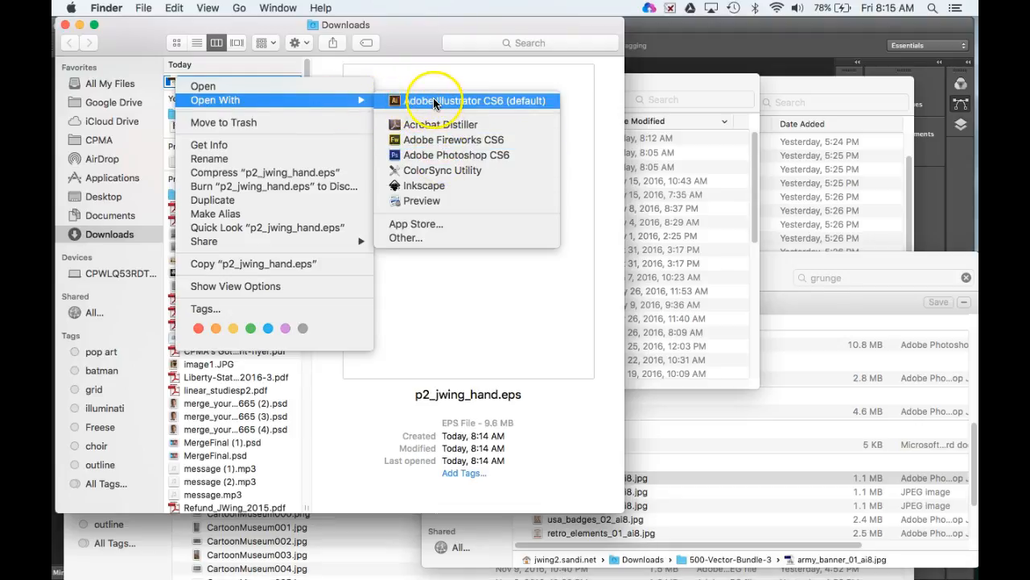
pyautogui.click(428, 156)
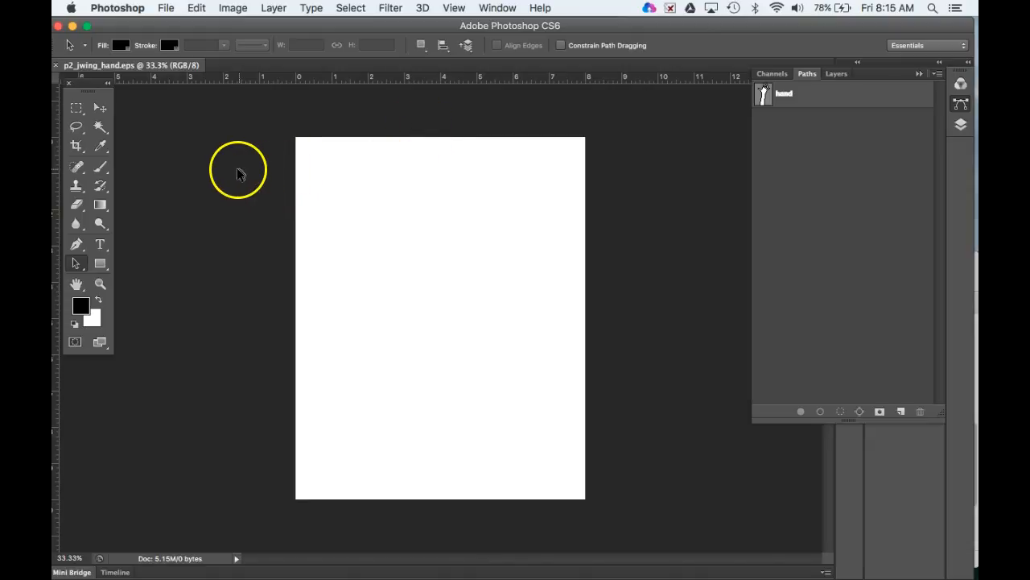
# Examine the saved hand path's outline on the canvas, deselect it, and return to the layer list.
pyautogui.click(764, 95)
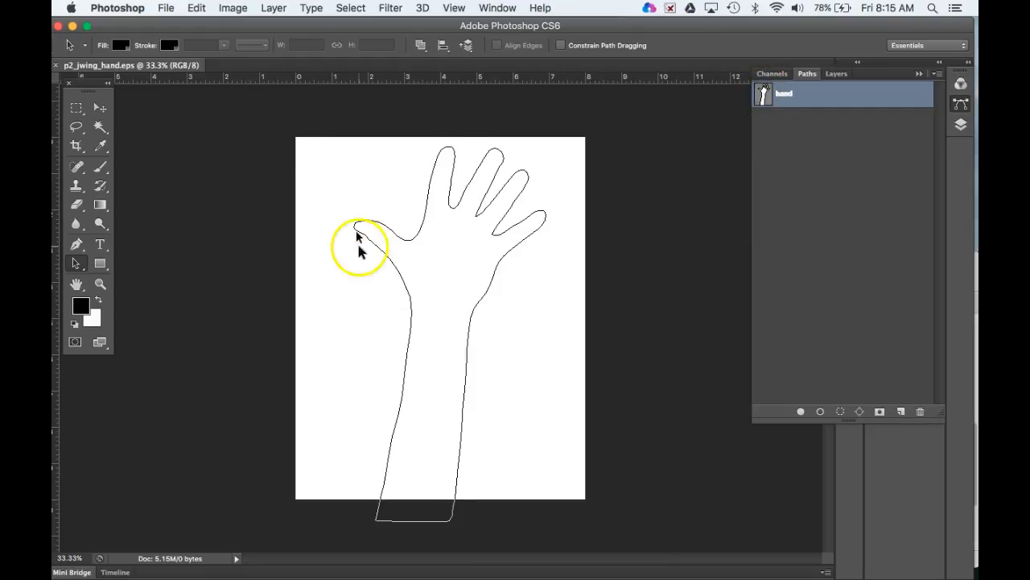
pyautogui.click(847, 145)
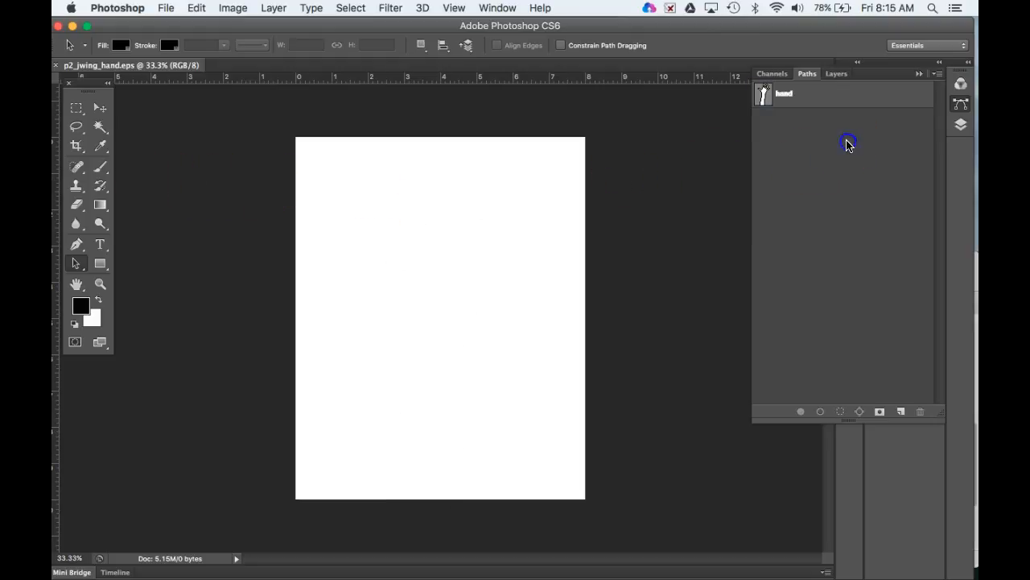
pyautogui.click(836, 74)
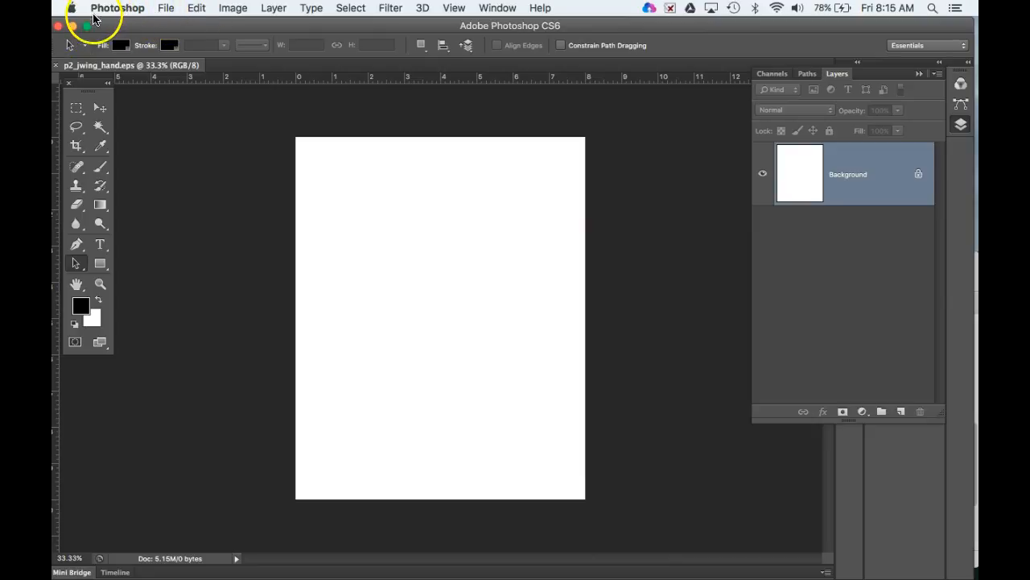
# Open the burlgrunge.jpg texture from the Digital Art folder on the Desktop.
pyautogui.click(165, 9)
pyautogui.click(184, 39)
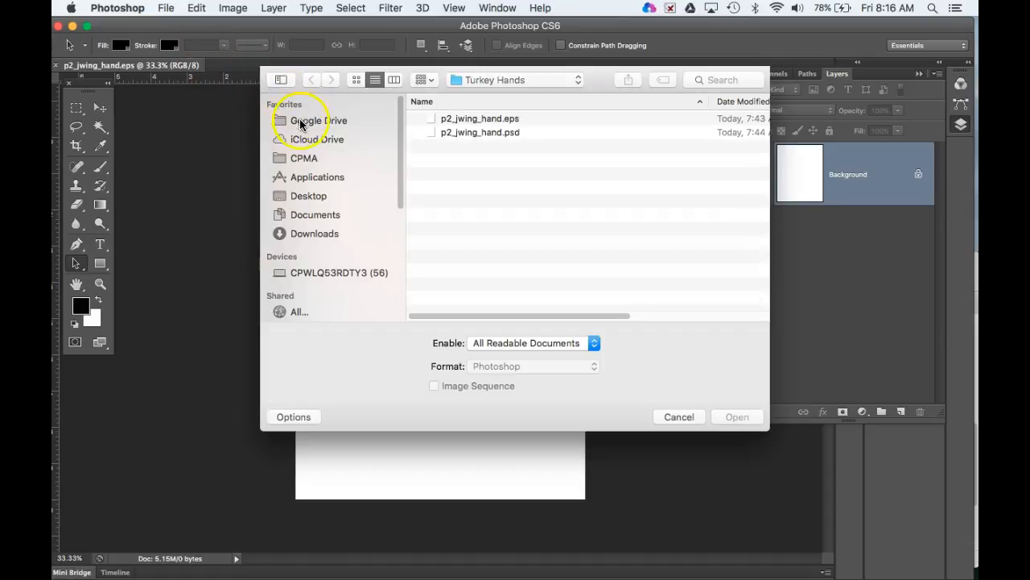
pyautogui.click(306, 196)
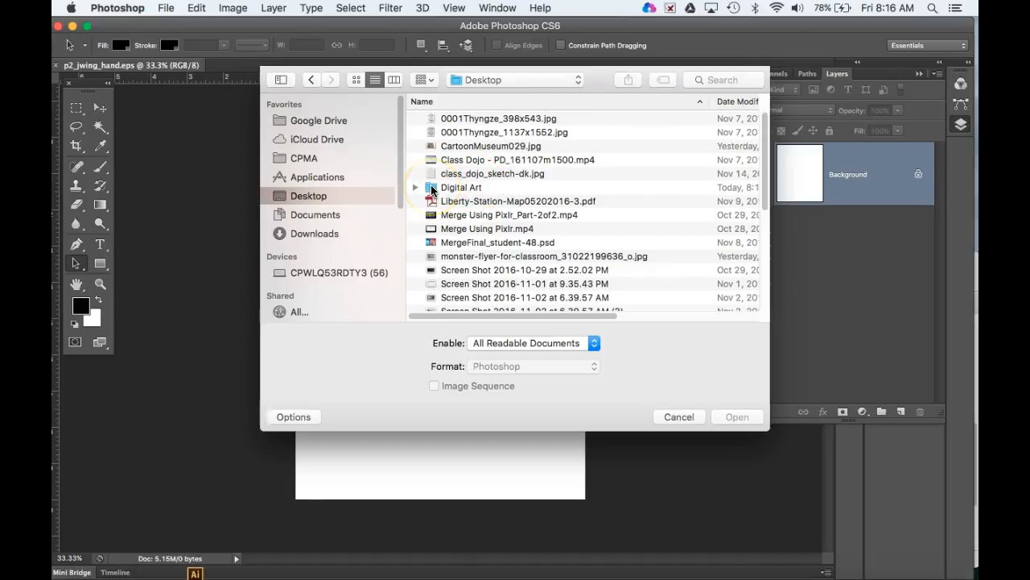
pyautogui.doubleClick(432, 188)
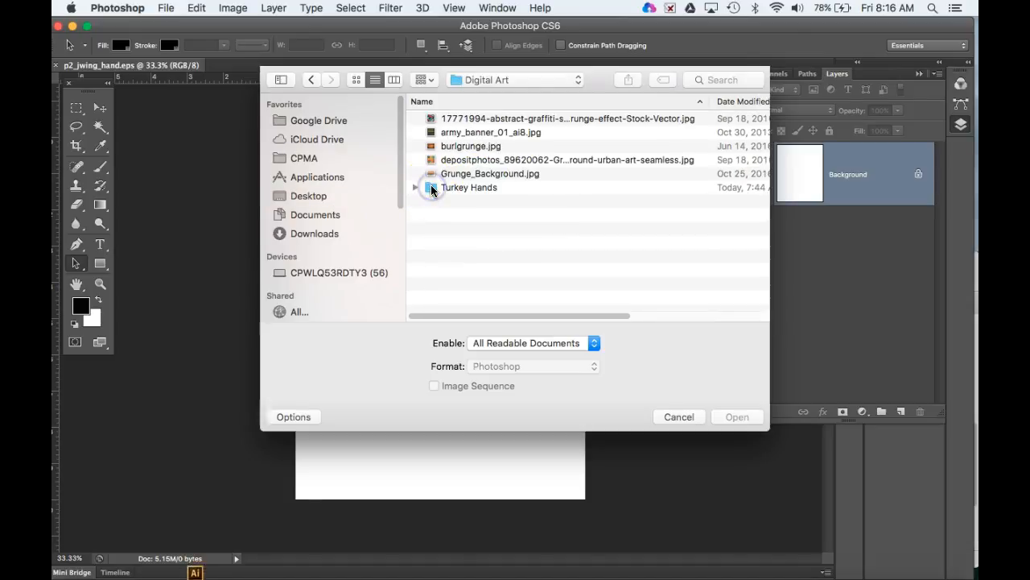
pyautogui.click(356, 81)
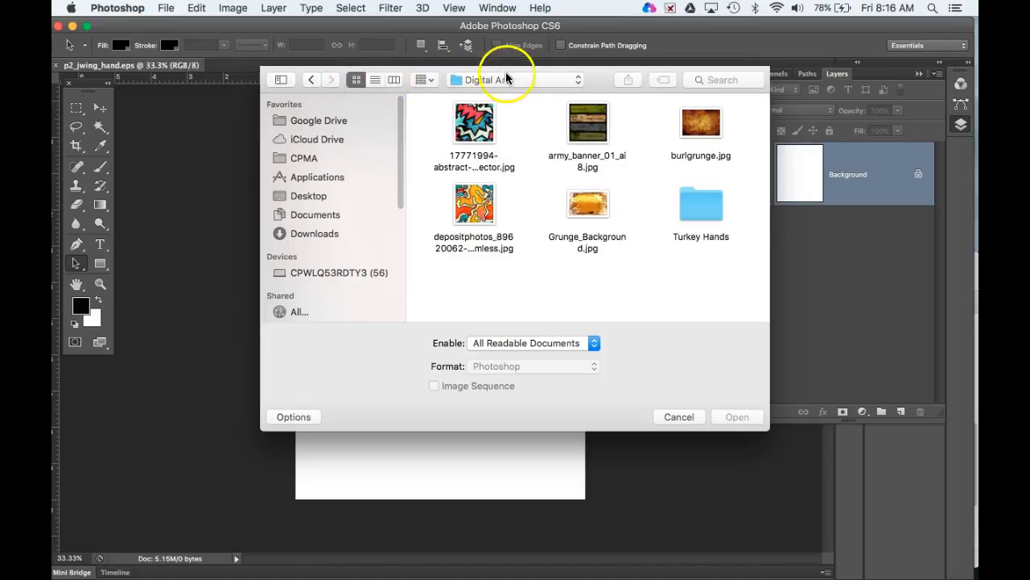
pyautogui.moveTo(596, 78); pyautogui.dragTo(445, 82)
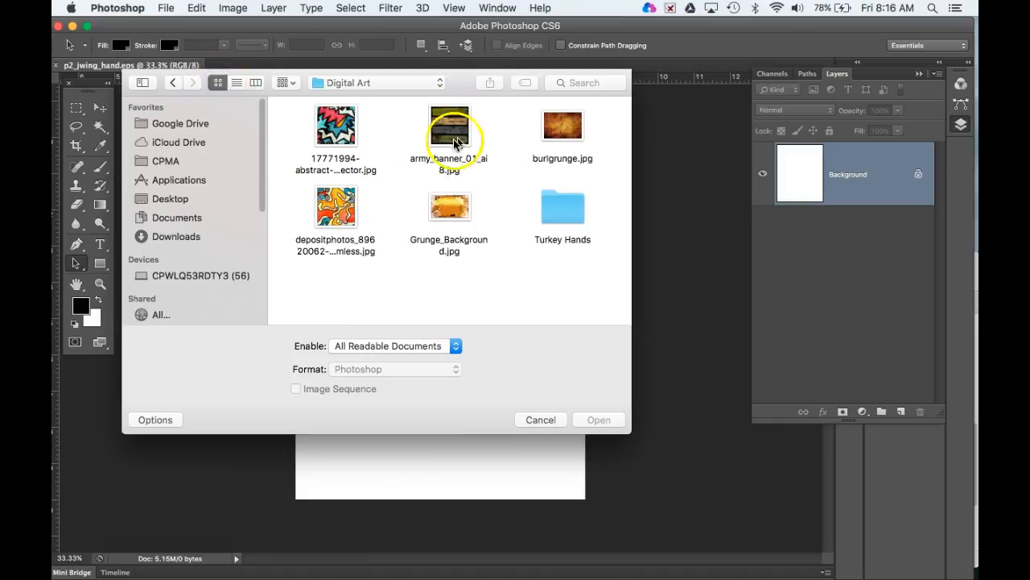
pyautogui.click(565, 128)
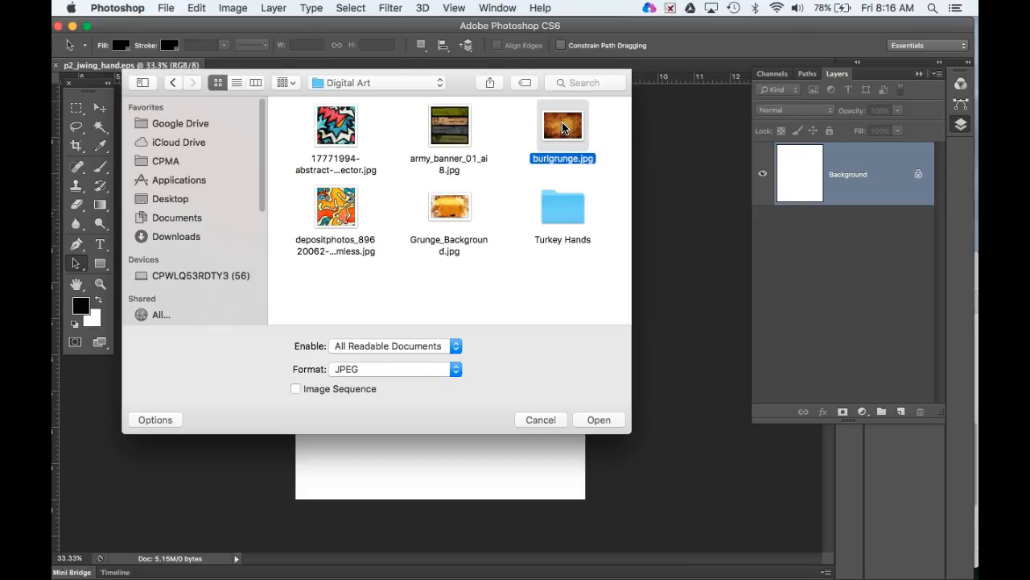
pyautogui.click(604, 421)
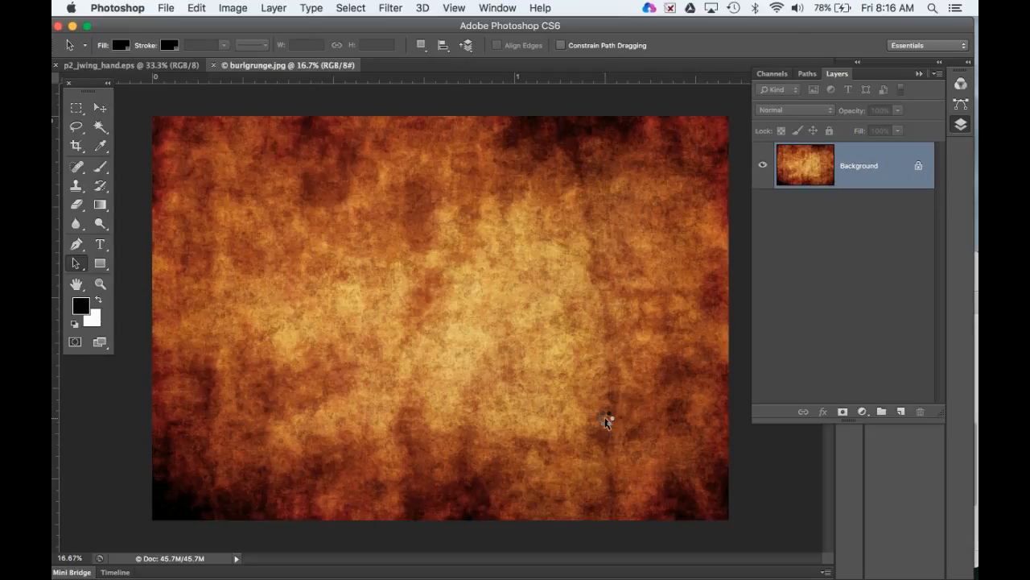
pyautogui.click(609, 417)
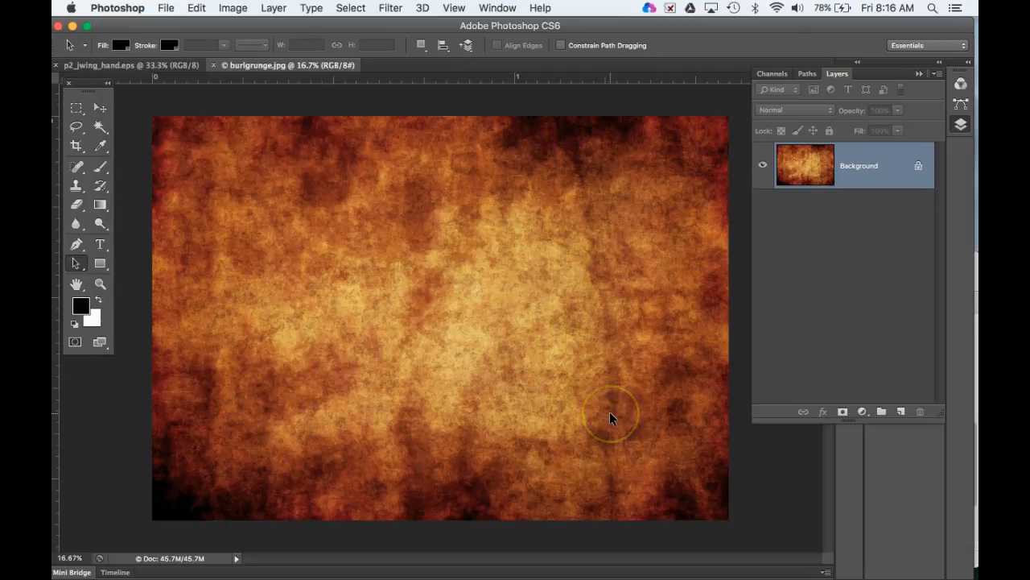
# Select the entire burlgrunge.jpg image and copy it.
pyautogui.click(195, 8)
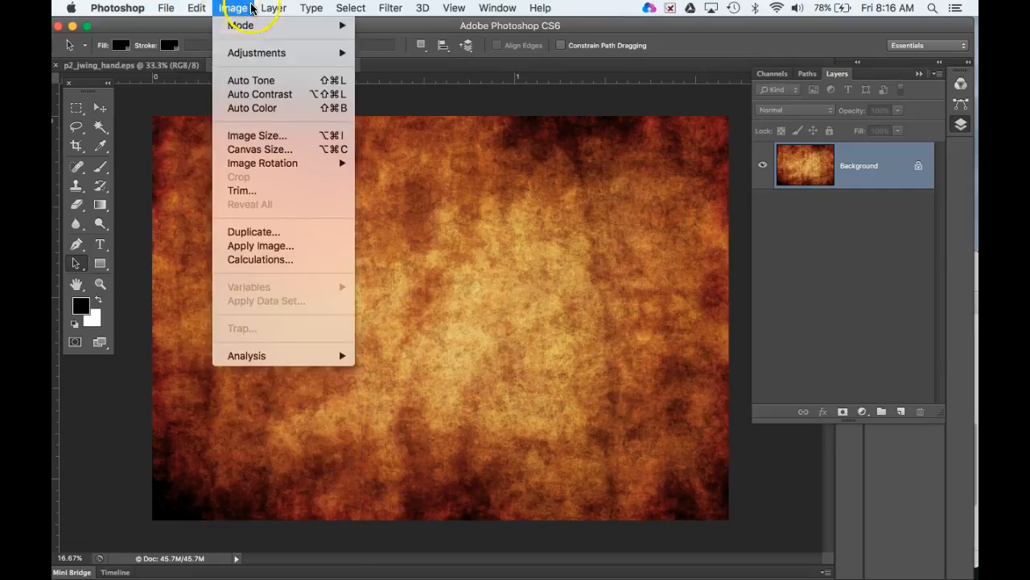
pyautogui.click(326, 10)
pyautogui.click(347, 24)
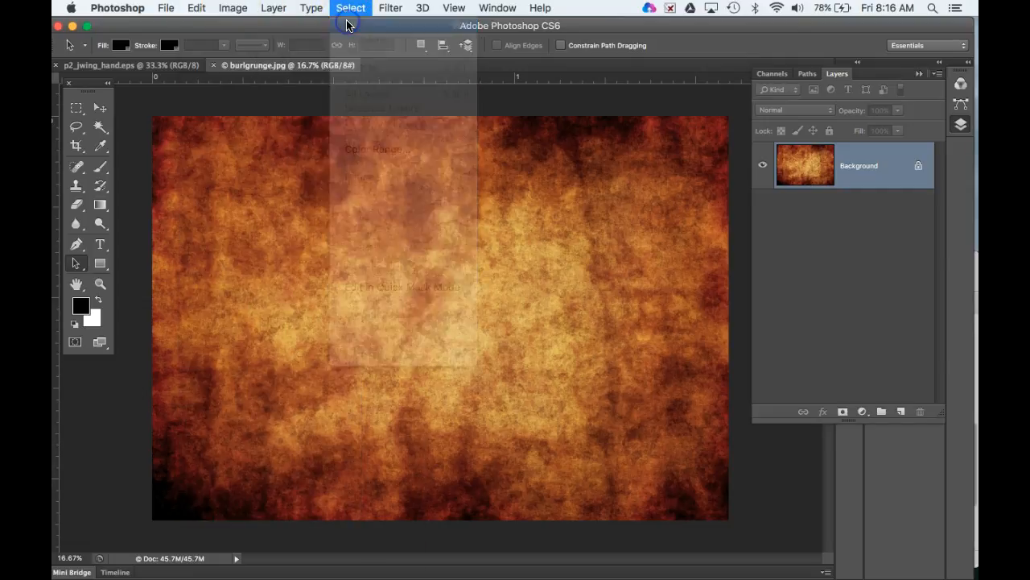
pyautogui.click(198, 9)
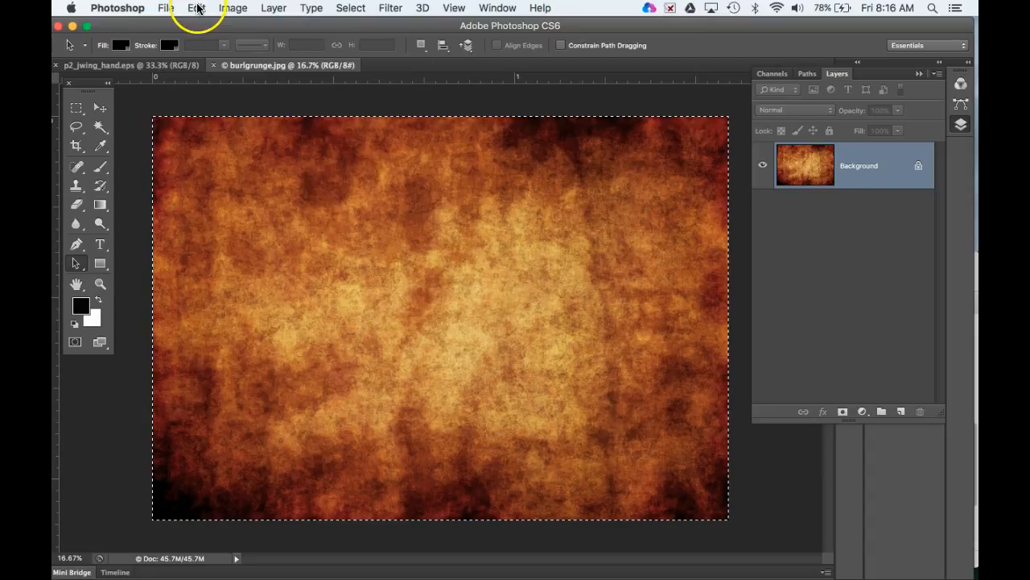
pyautogui.click(235, 122)
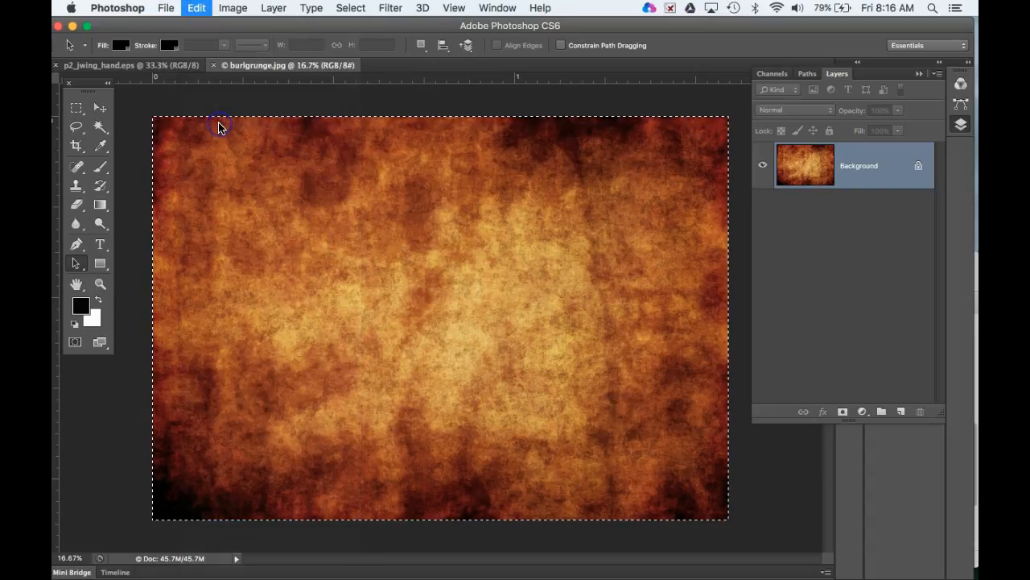
# Paste the copied grunge texture into p2_jwing_hand.eps and shift it slightly so its pattern sits differently on the page.
pyautogui.click(153, 65)
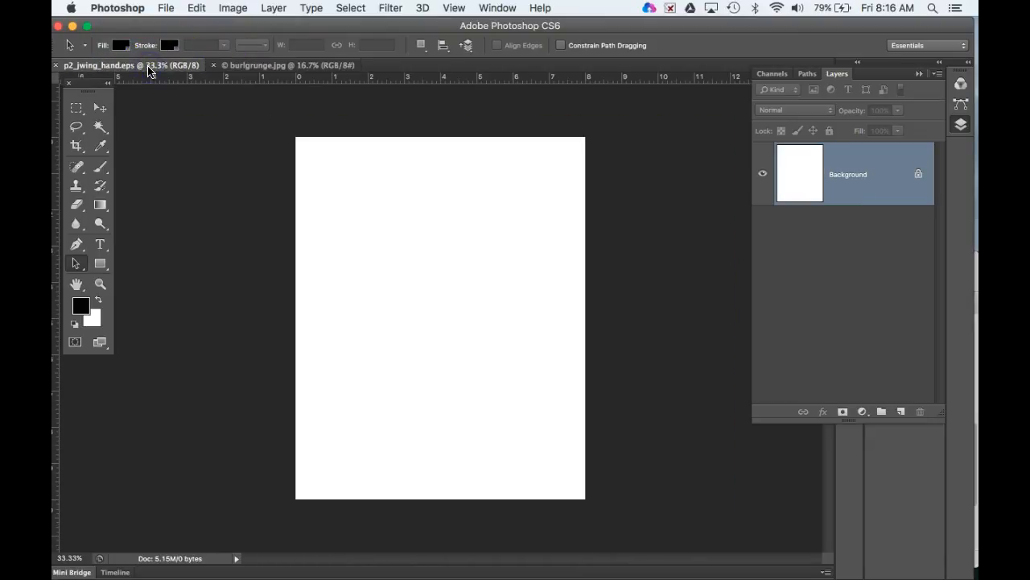
pyautogui.click(196, 8)
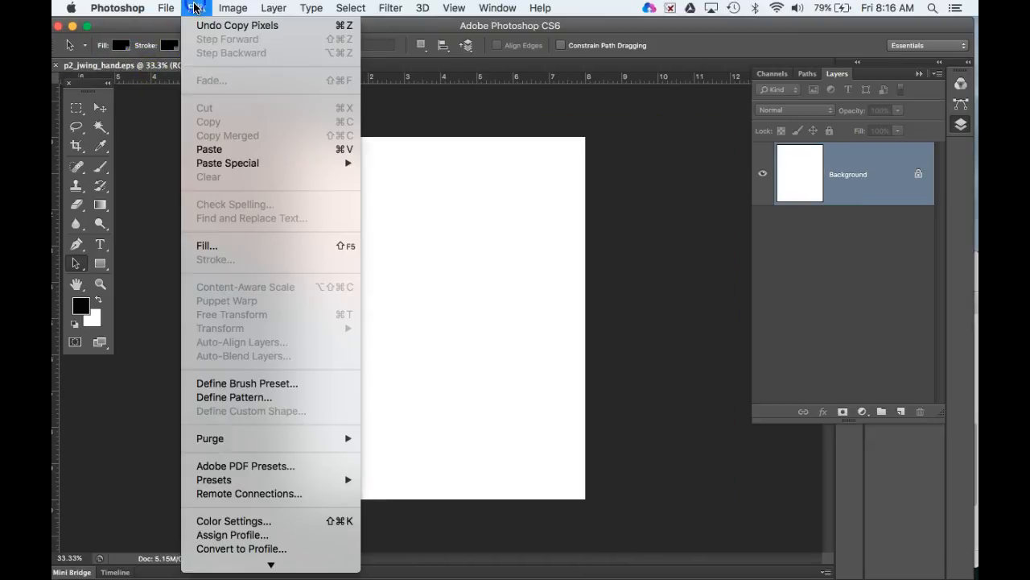
pyautogui.click(222, 152)
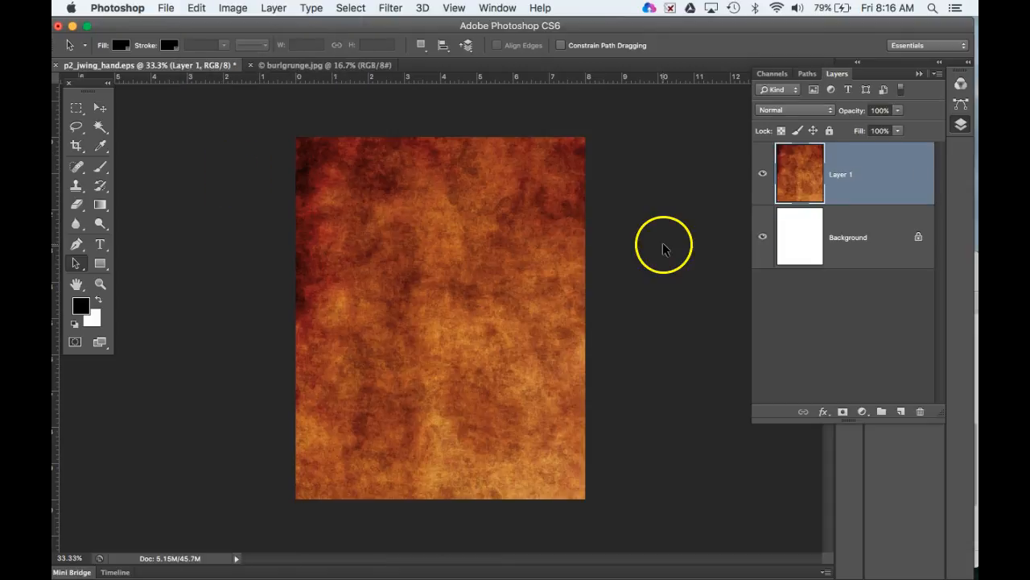
pyautogui.click(99, 108)
pyautogui.moveTo(416, 264); pyautogui.dragTo(382, 256)
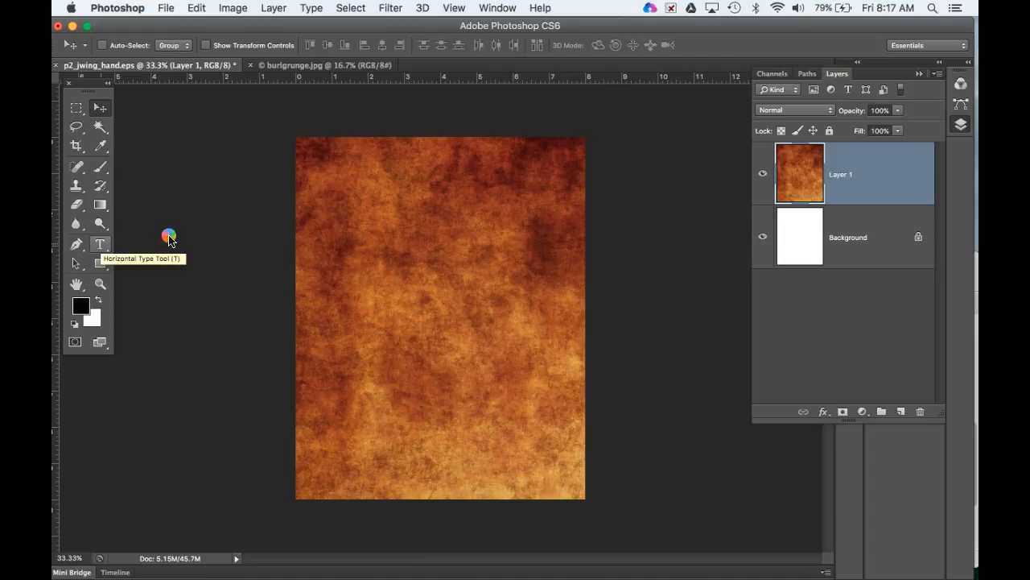
# Add a horizontal text line with the creator's title and surname in the upper part of the canvas.
pyautogui.click(100, 244)
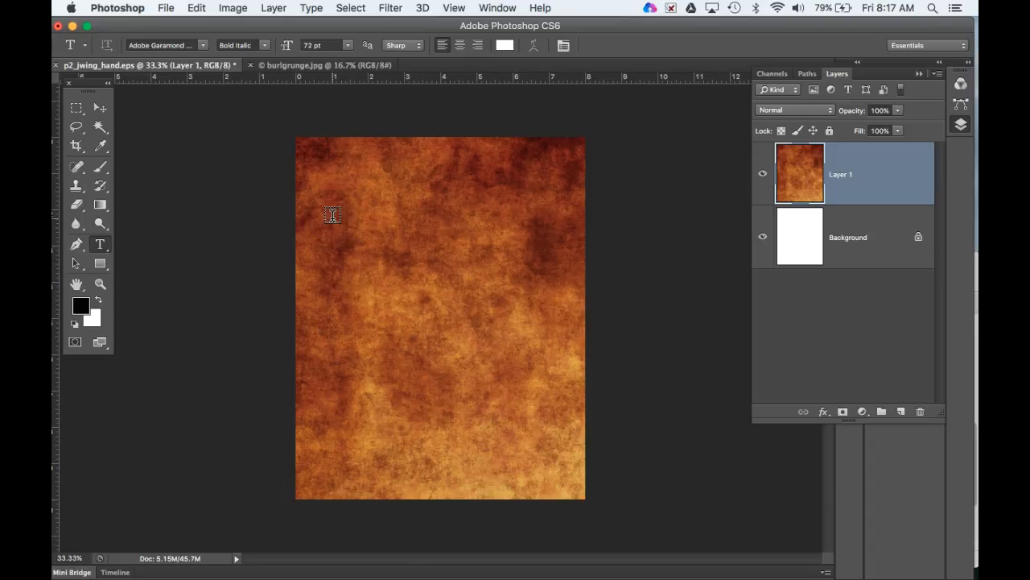
pyautogui.click(335, 277)
pyautogui.click(329, 252)
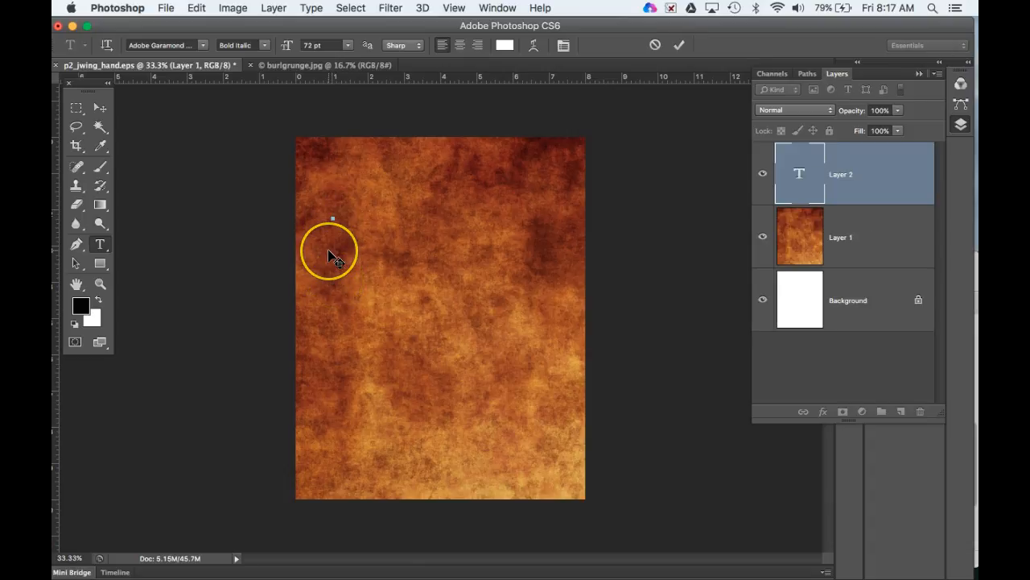
pyautogui.write('Mr. Wing')
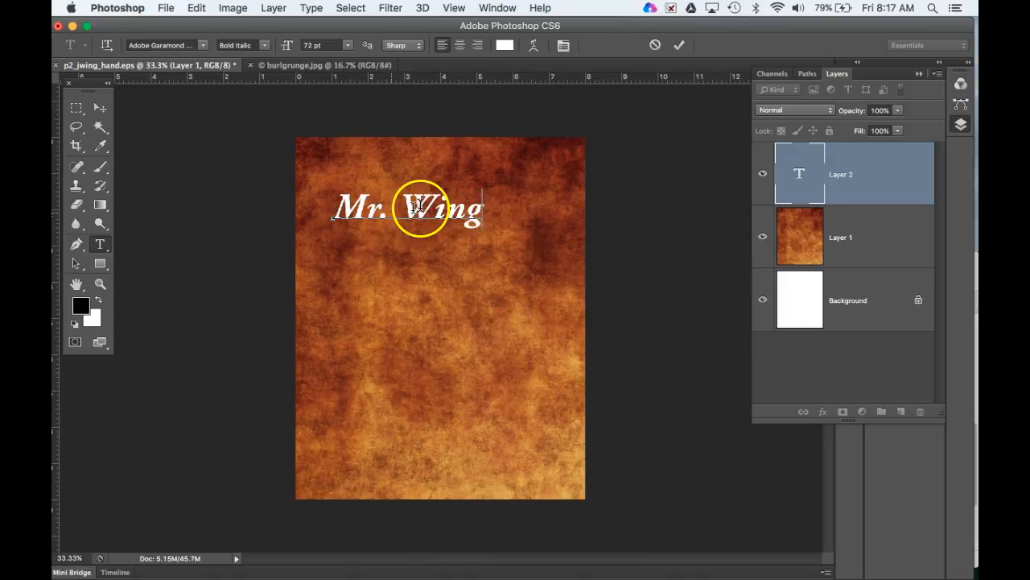
# Change the whole name text's font to Impact and commit the text.
pyautogui.moveTo(483, 211); pyautogui.dragTo(335, 211)
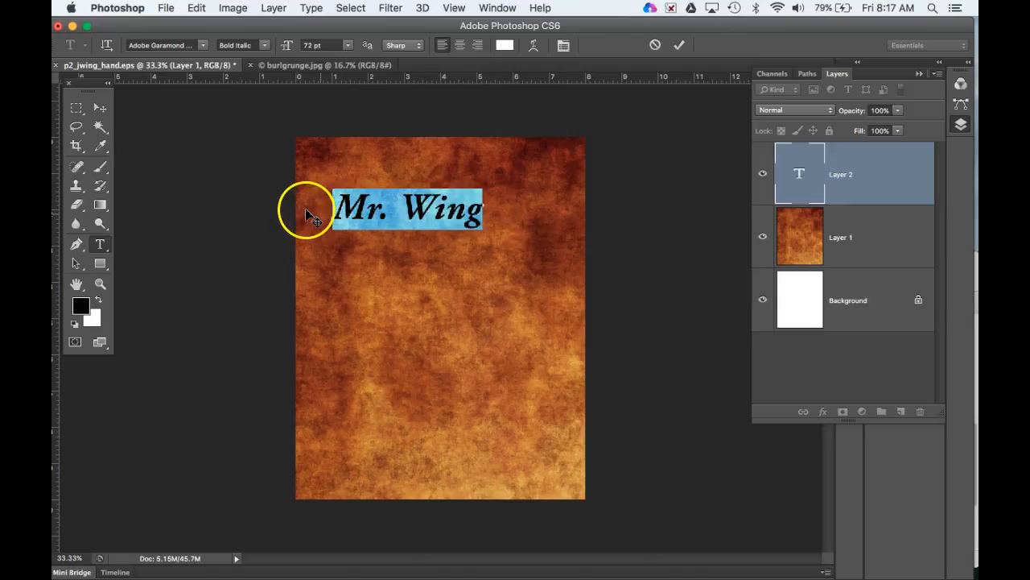
pyautogui.click(202, 47)
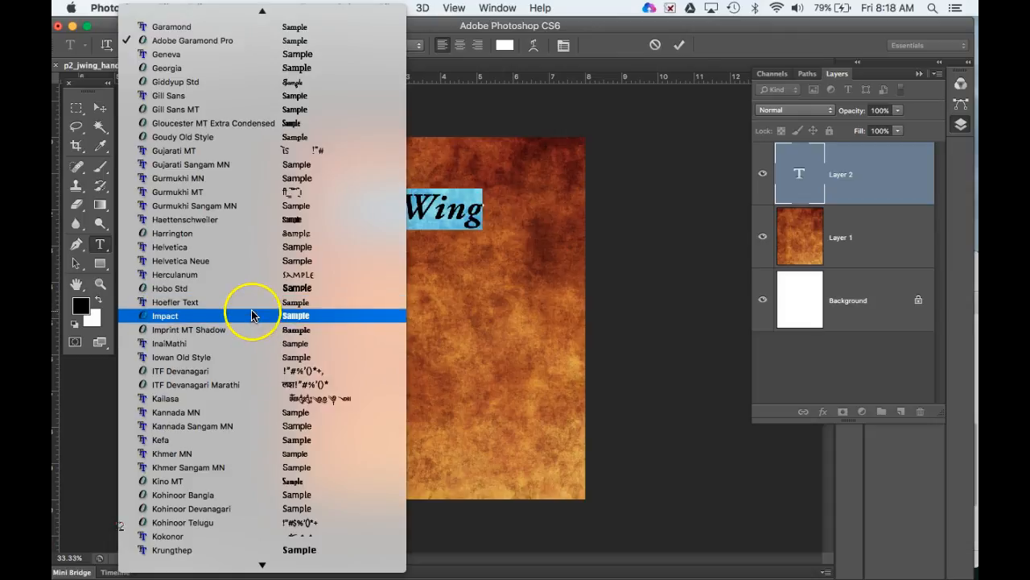
pyautogui.click(174, 317)
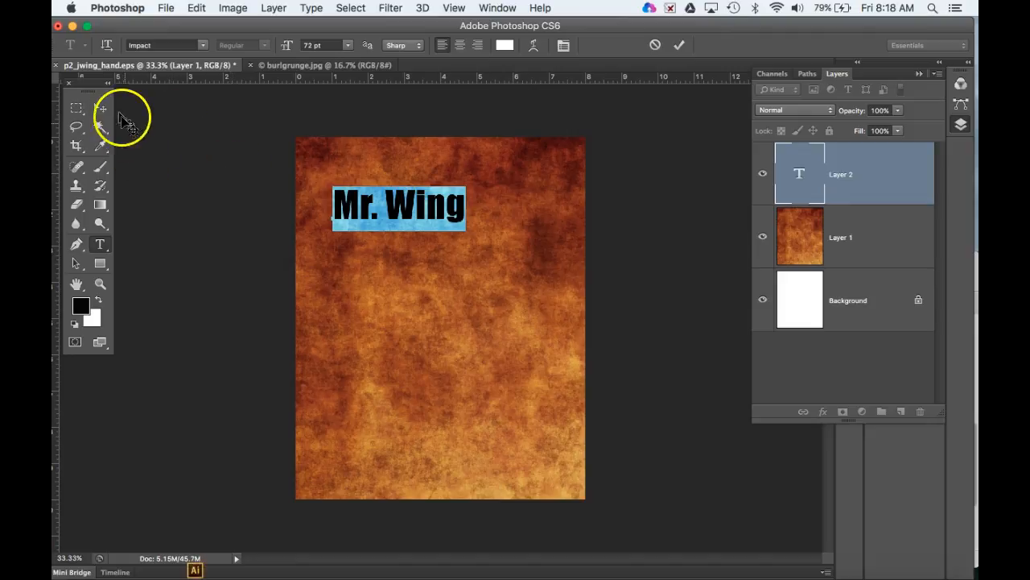
pyautogui.click(99, 107)
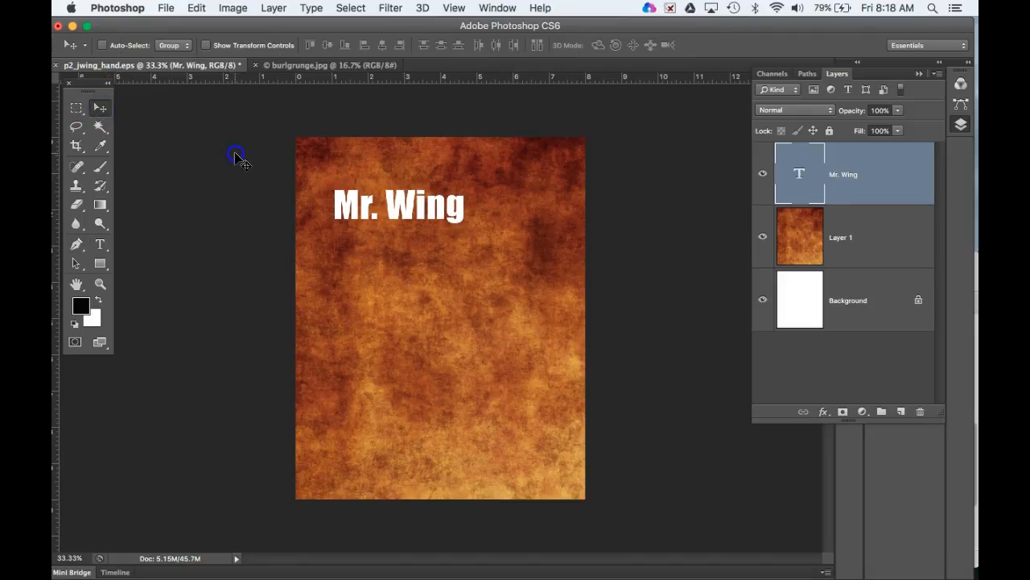
# Move the name text to the middle of the canvas and set its colour to off-white f9f3f3.
pyautogui.moveTo(406, 222); pyautogui.dragTo(435, 306)
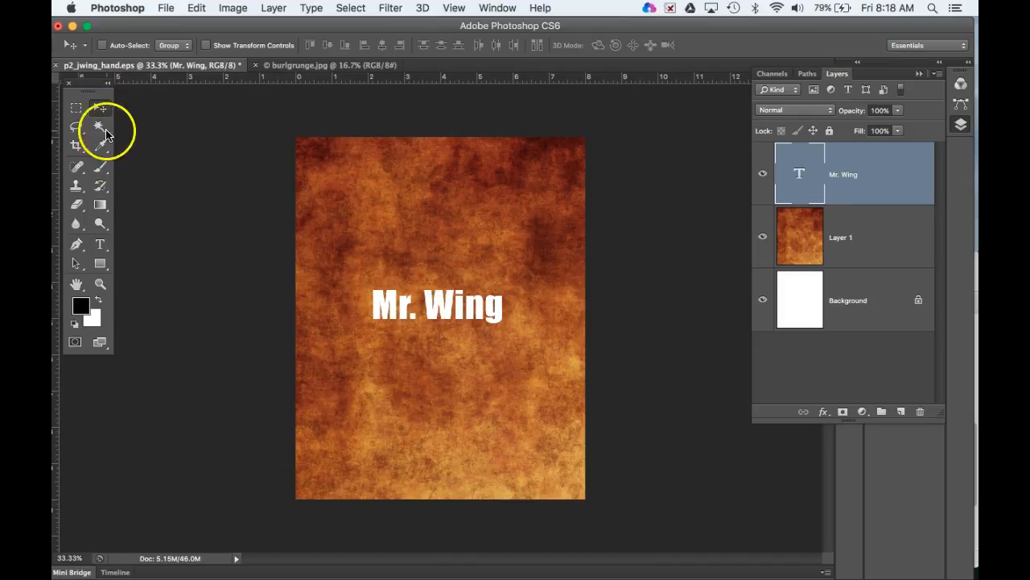
pyautogui.click(101, 246)
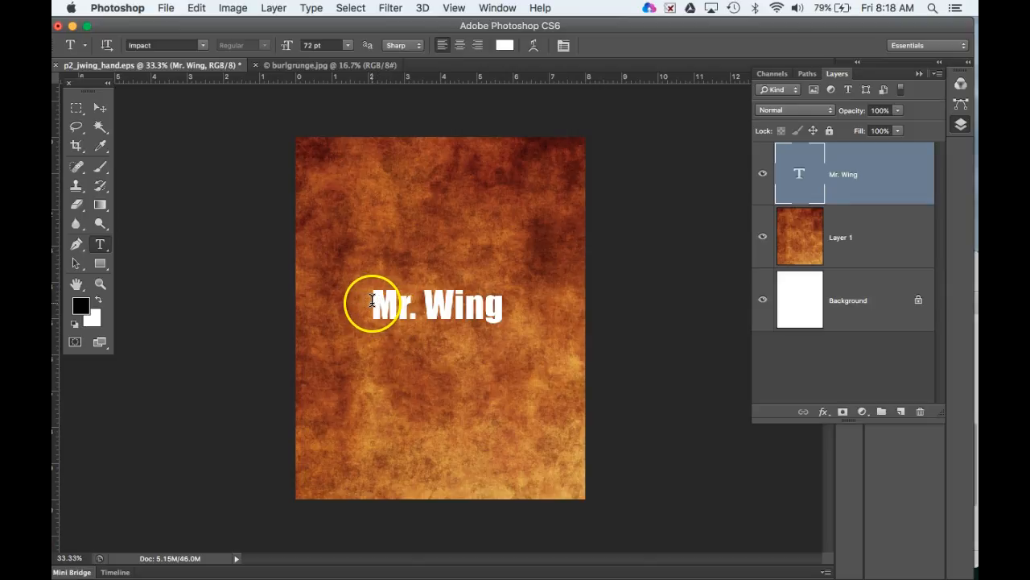
pyautogui.moveTo(371, 301); pyautogui.dragTo(527, 301)
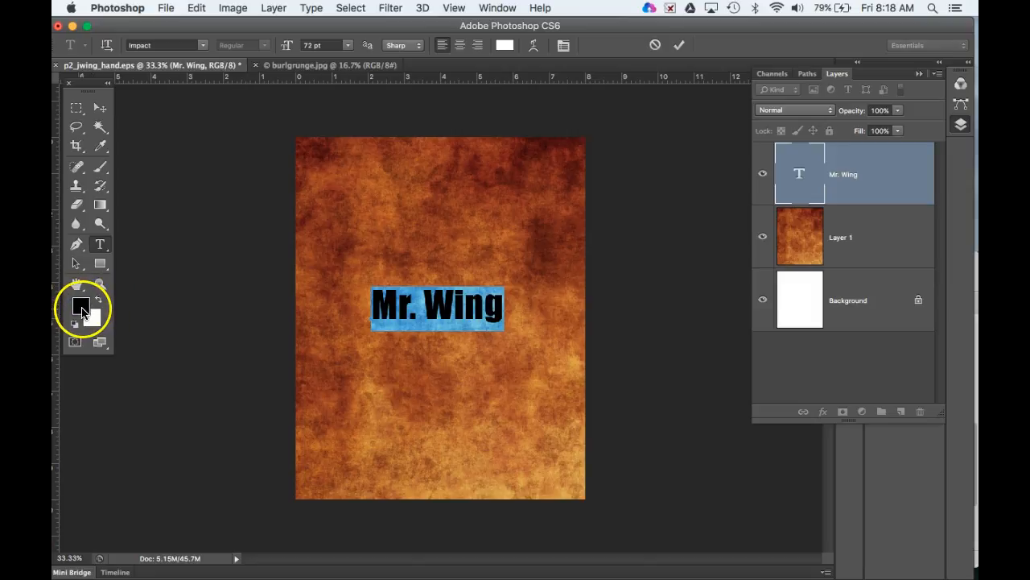
pyautogui.click(80, 310)
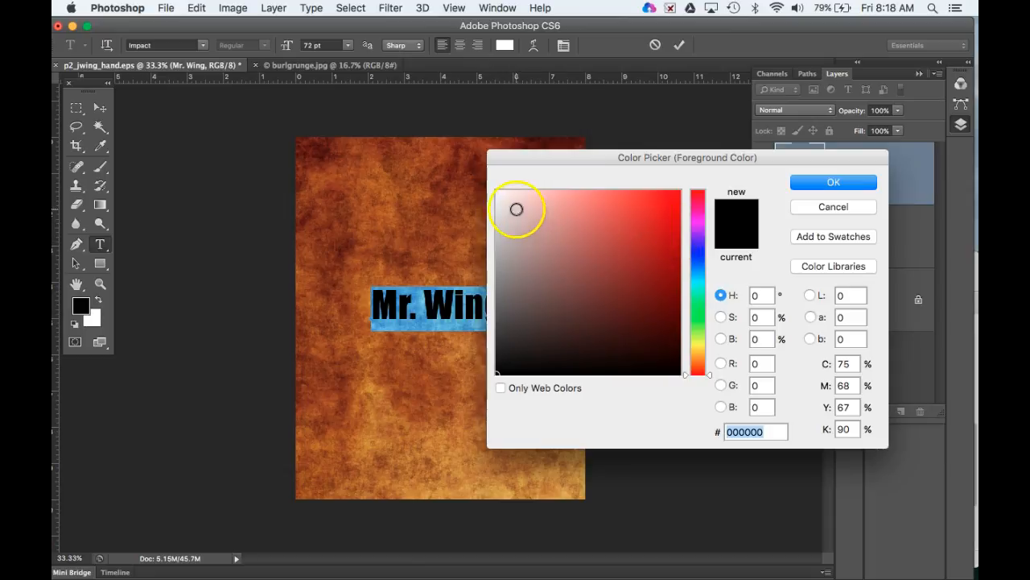
pyautogui.click(500, 194)
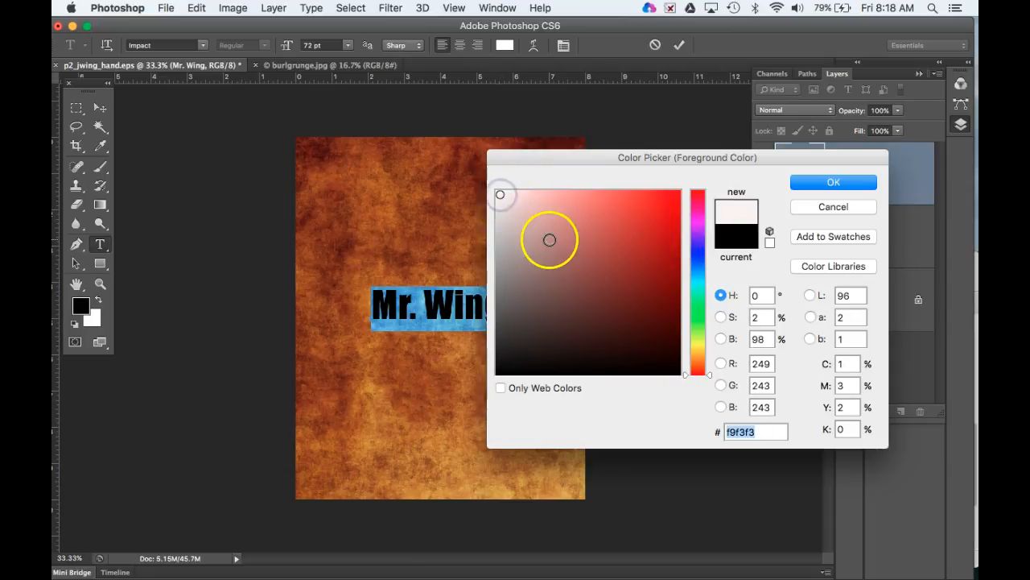
pyautogui.click(818, 186)
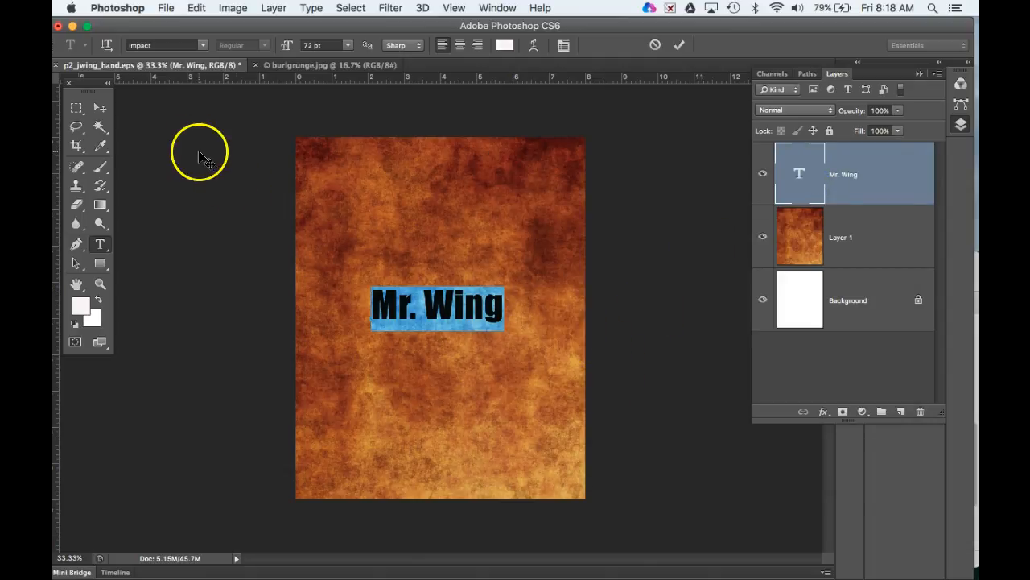
# Shift the name text down slightly and rotate it about -87.67 degrees so it reads upward.
pyautogui.click(100, 109)
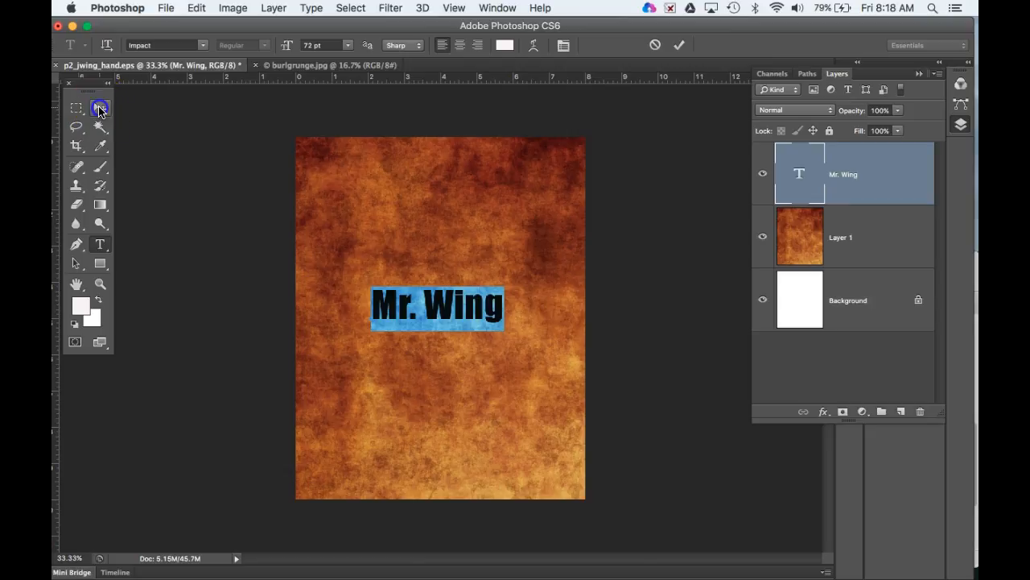
pyautogui.moveTo(459, 311)
pyautogui.mouseDown()
pyautogui.moveTo(459, 298)
pyautogui.moveTo(461, 317)
pyautogui.mouseUp()
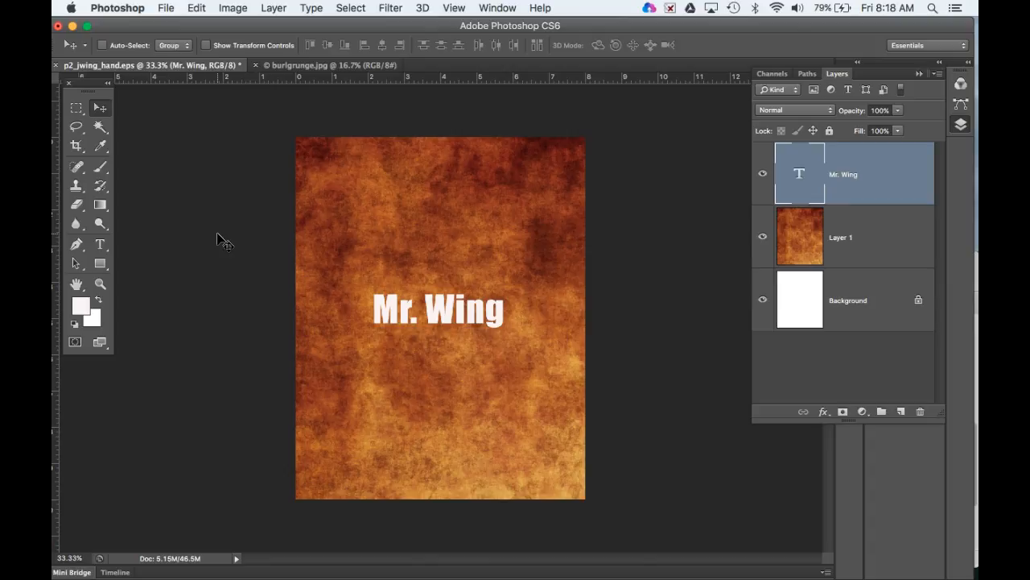
pyautogui.press('super+t')
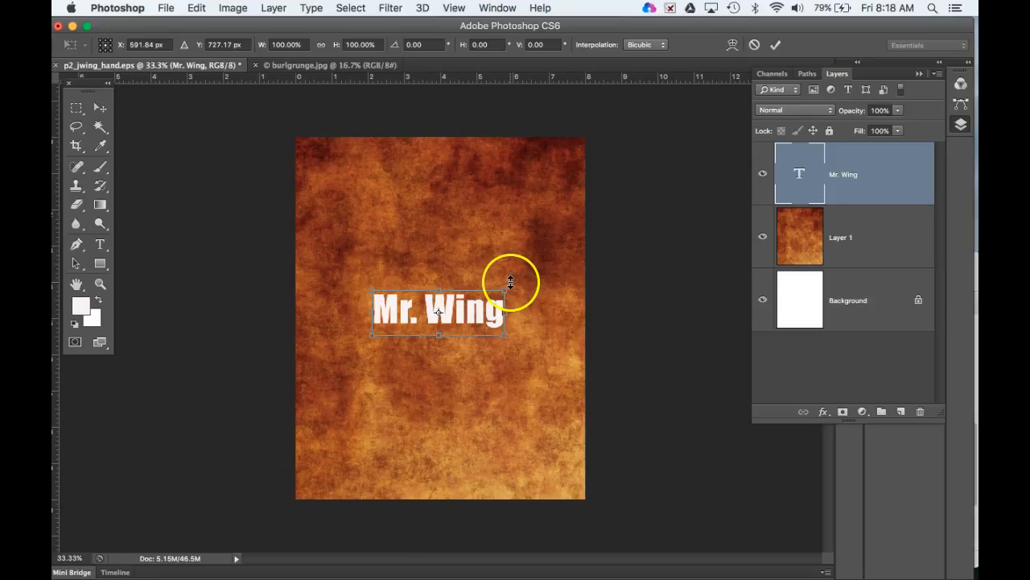
pyautogui.moveTo(515, 281); pyautogui.dragTo(409, 227)
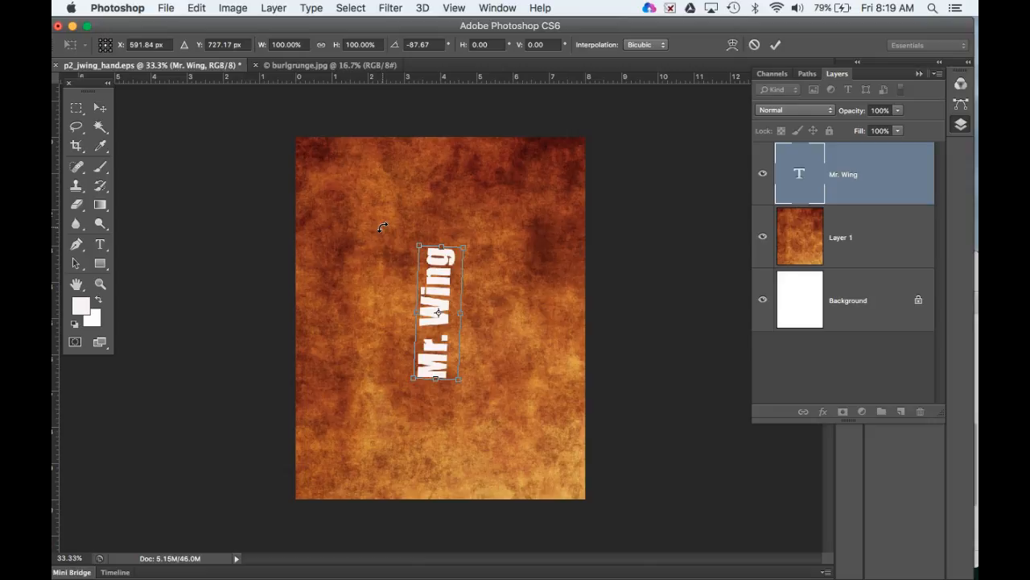
pyautogui.press('Return')
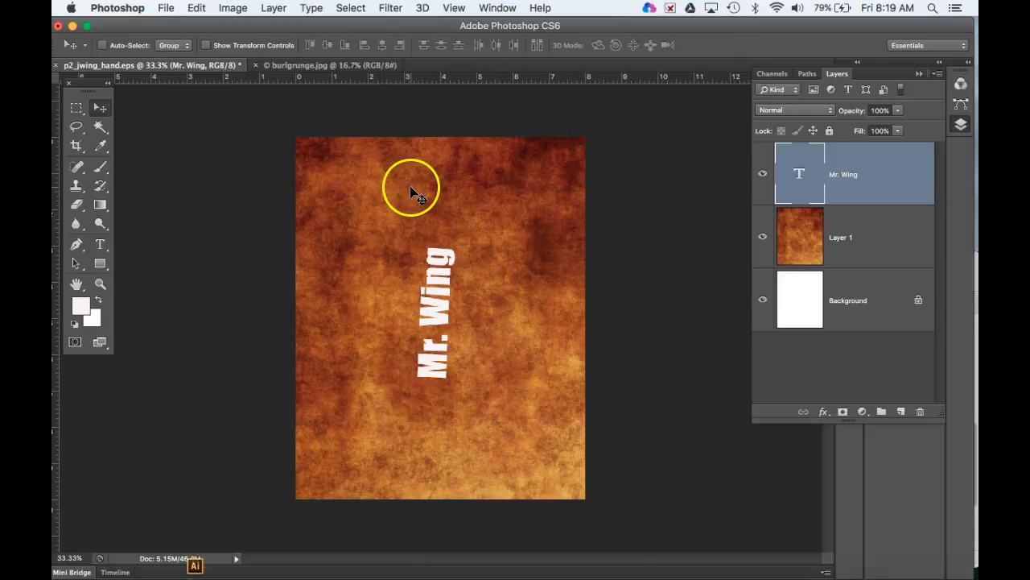
# Load the saved hand path as a selection.
pyautogui.click(807, 74)
pyautogui.click(787, 96)
pyautogui.write('hand')
pyautogui.press('Return')
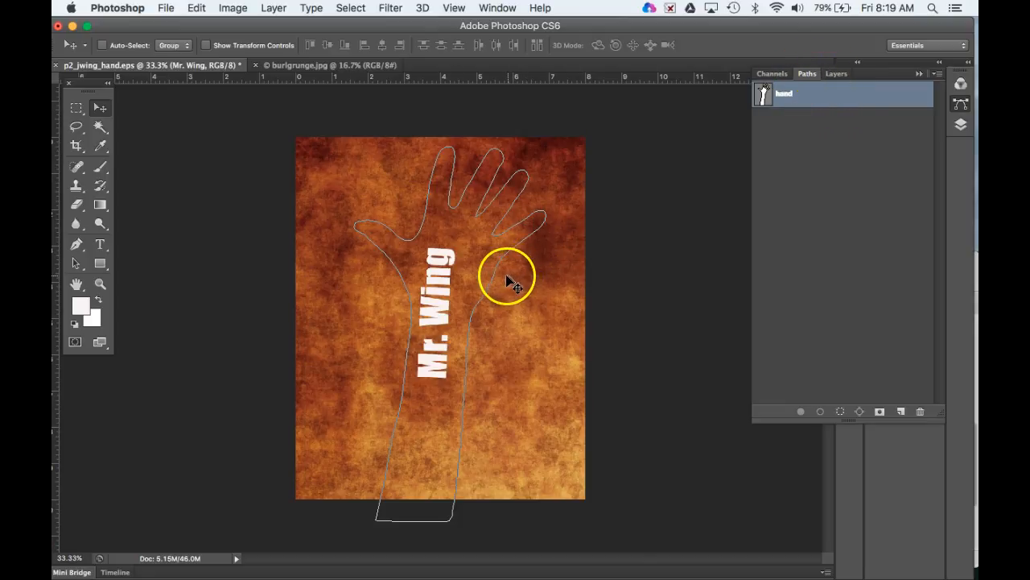
pyautogui.doubleClick(791, 96)
pyautogui.keyDown('super'); pyautogui.click(785, 95); pyautogui.keyUp('super')
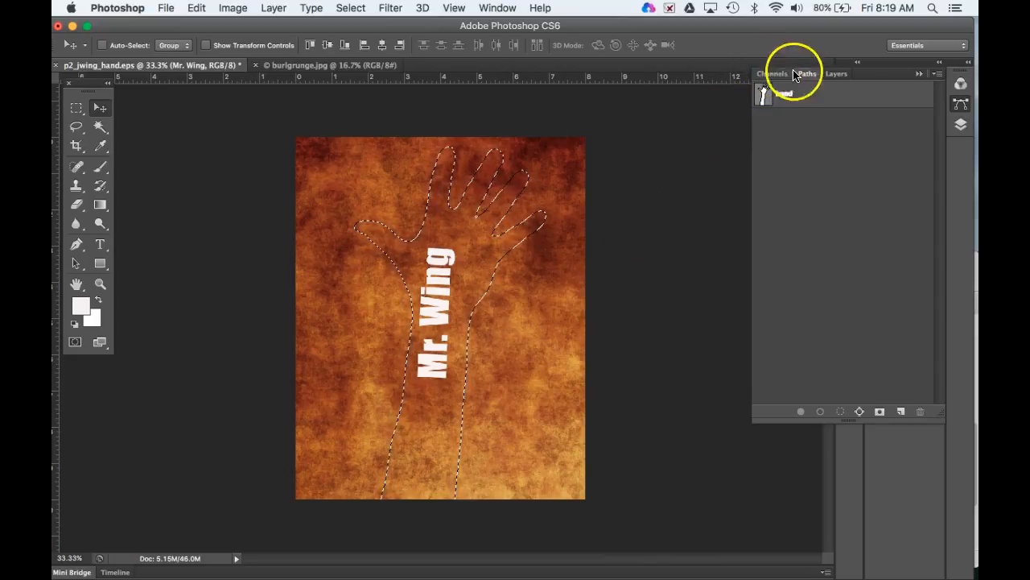
# Mask the grunge texture on Layer 1 to the hand-shaped selection.
pyautogui.click(837, 74)
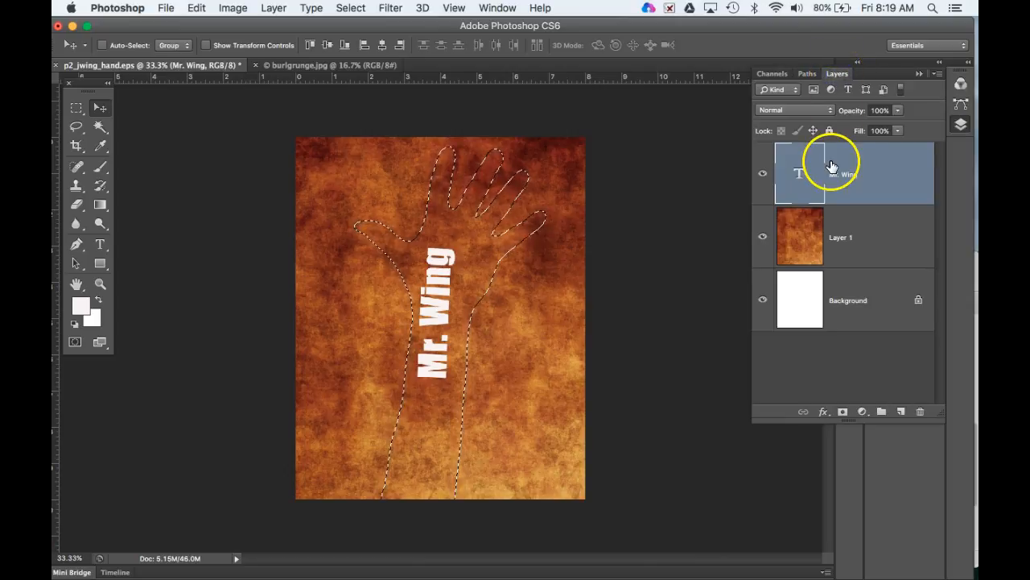
pyautogui.click(842, 238)
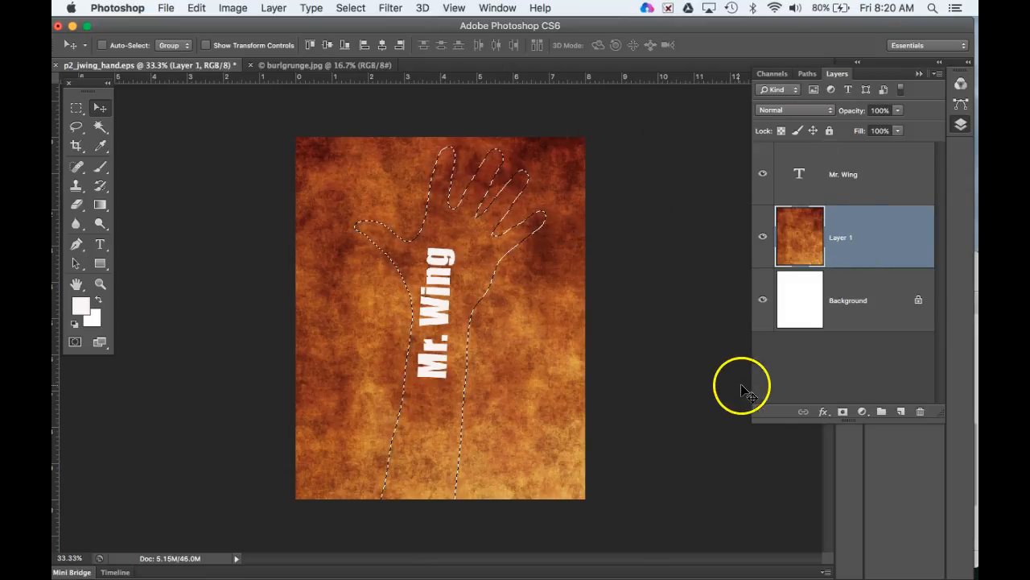
pyautogui.click(842, 413)
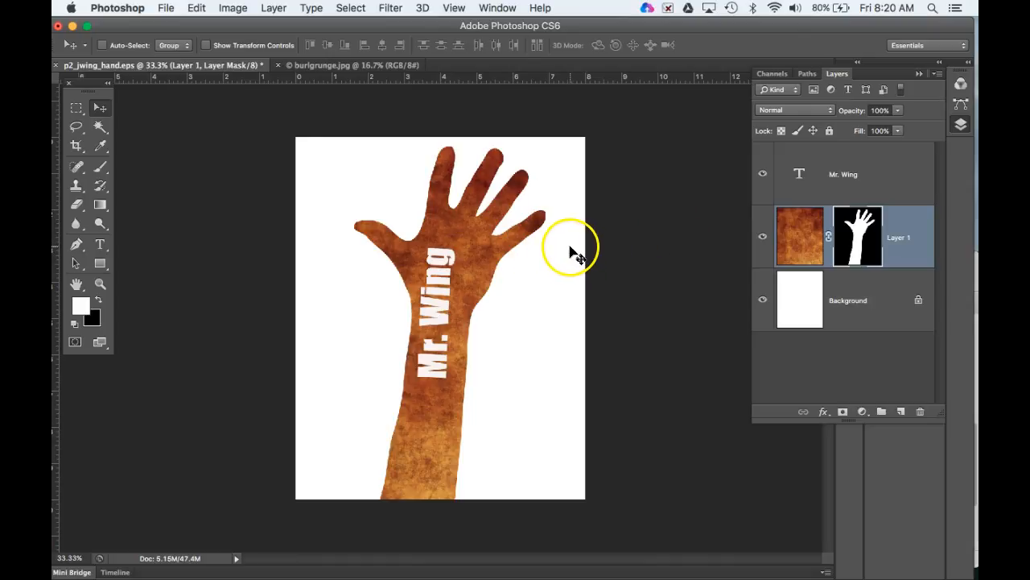
# Open the image depositphotos_89620062-Graffiti-background-urban-art-seamless.jpg from the Digital Art folder.
pyautogui.click(166, 8)
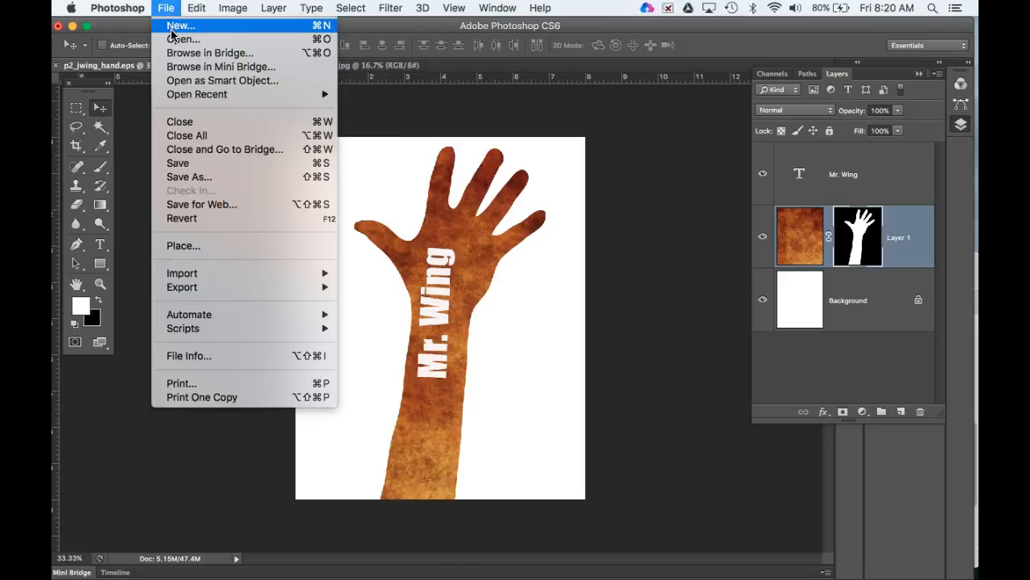
pyautogui.click(171, 39)
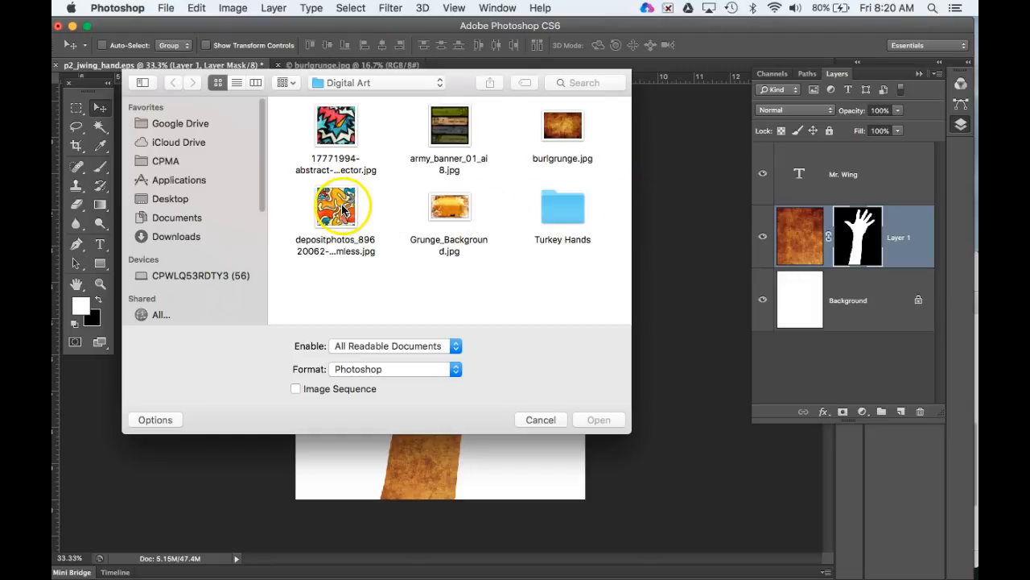
pyautogui.doubleClick(342, 207)
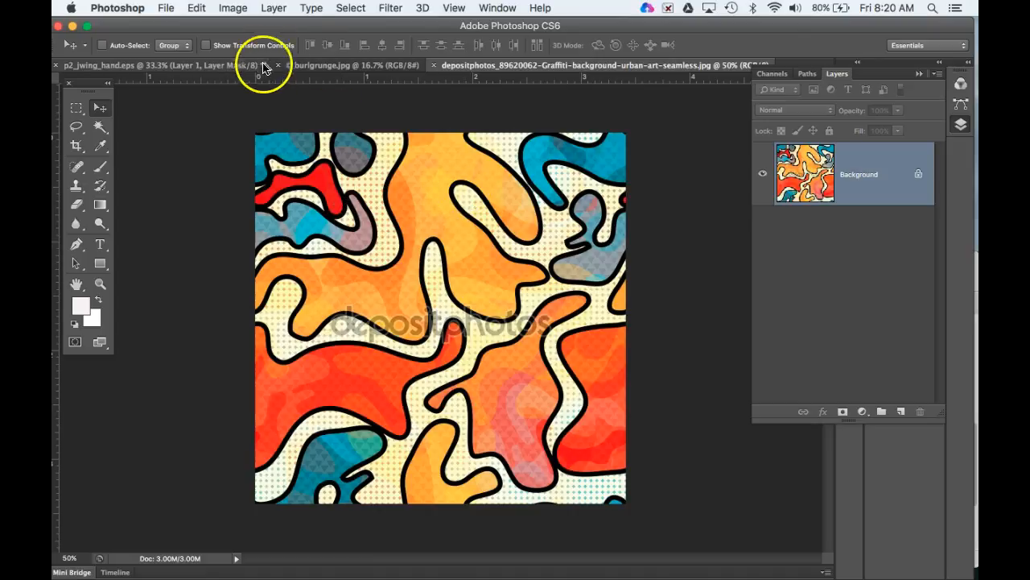
# Select the entire graffiti background image and copy it.
pyautogui.click(349, 8)
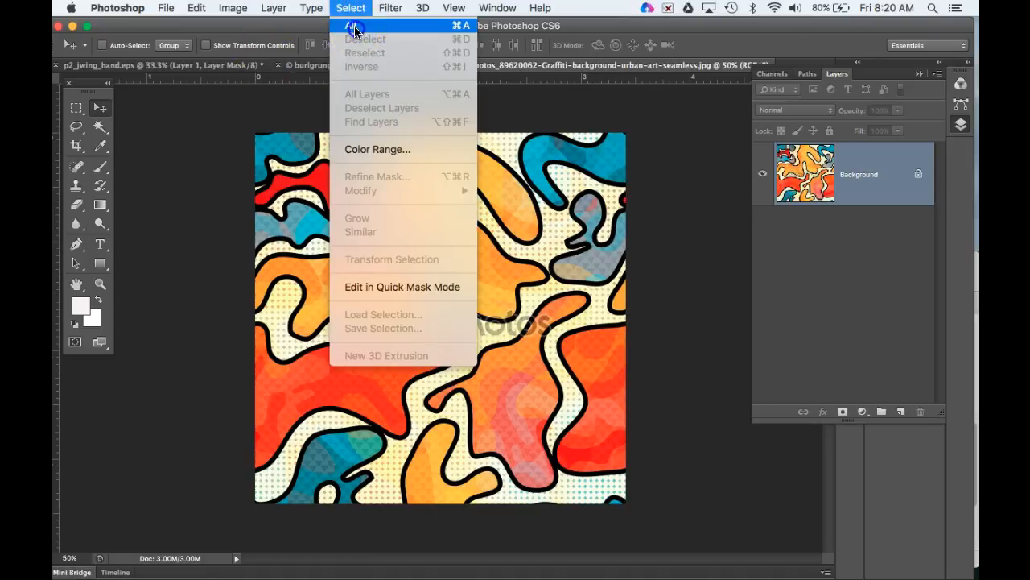
pyautogui.click(355, 26)
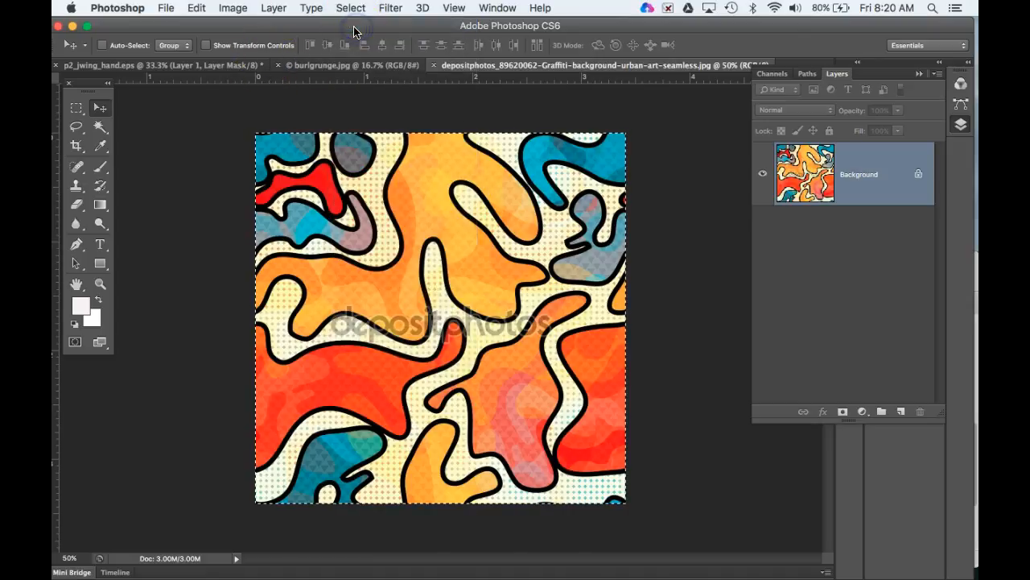
pyautogui.click(198, 8)
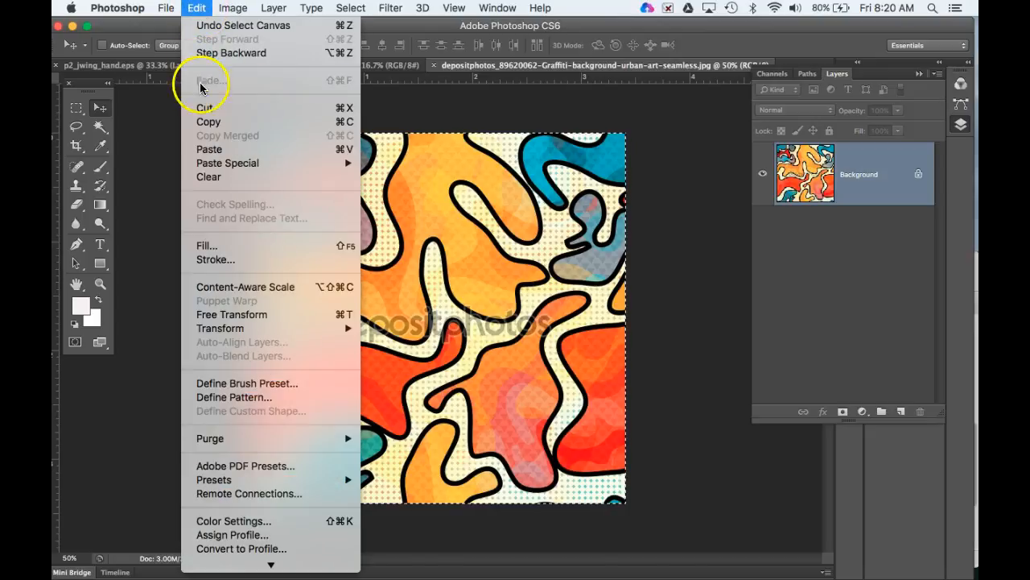
pyautogui.click(211, 122)
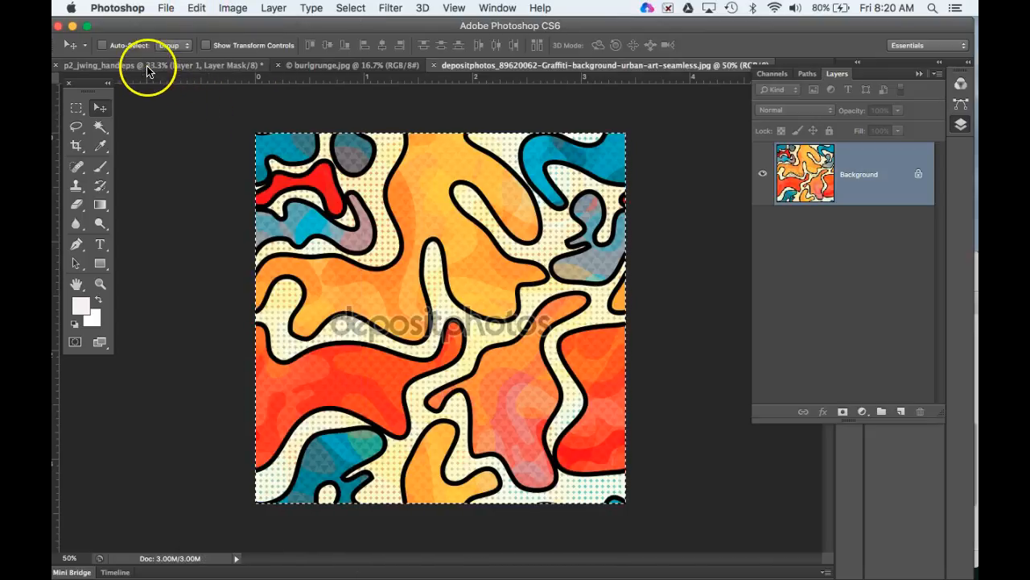
# Paste the copied graffiti image into p2_jwing_hand.eps above the masked hand layer.
pyautogui.click(133, 68)
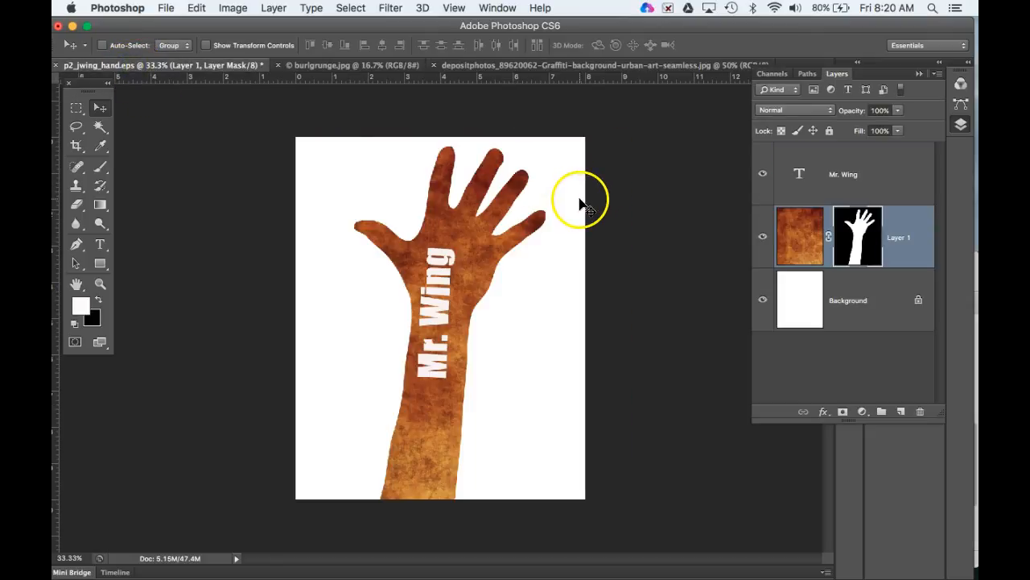
pyautogui.click(196, 8)
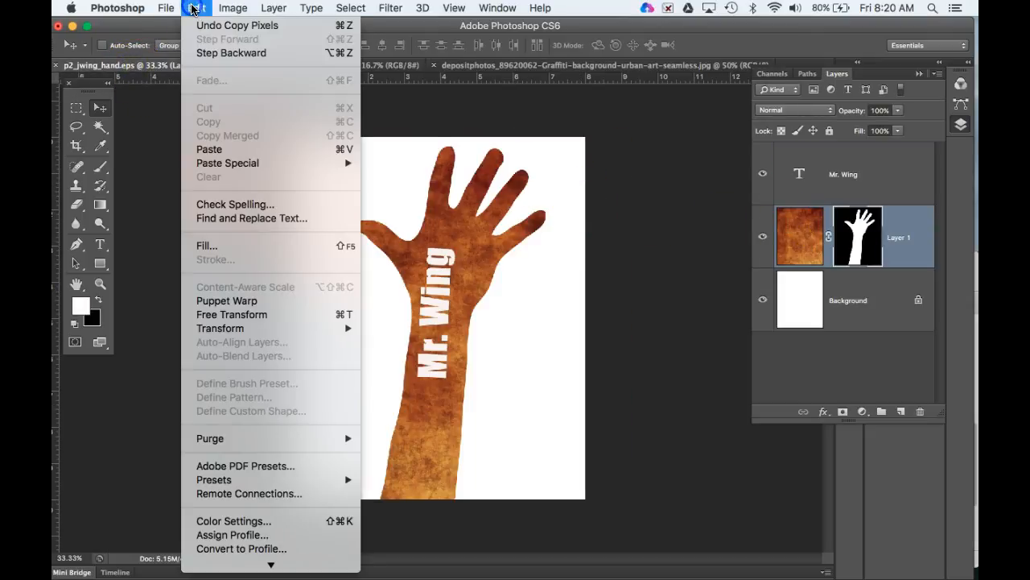
pyautogui.click(210, 150)
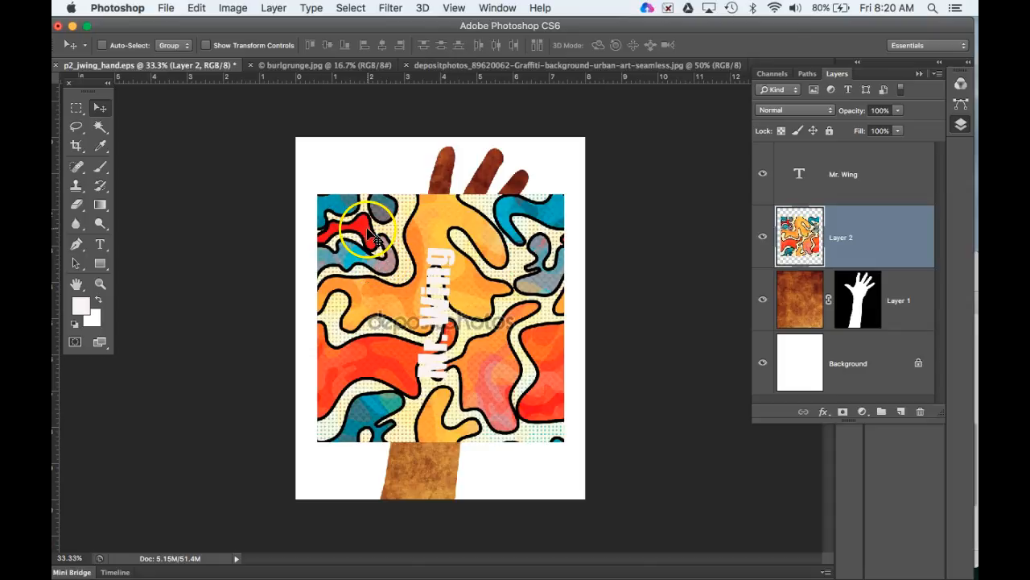
# Scale the graffiti layer to about 150% so it covers the canvas and move it beneath the masked hand layer.
pyautogui.press('super+t')
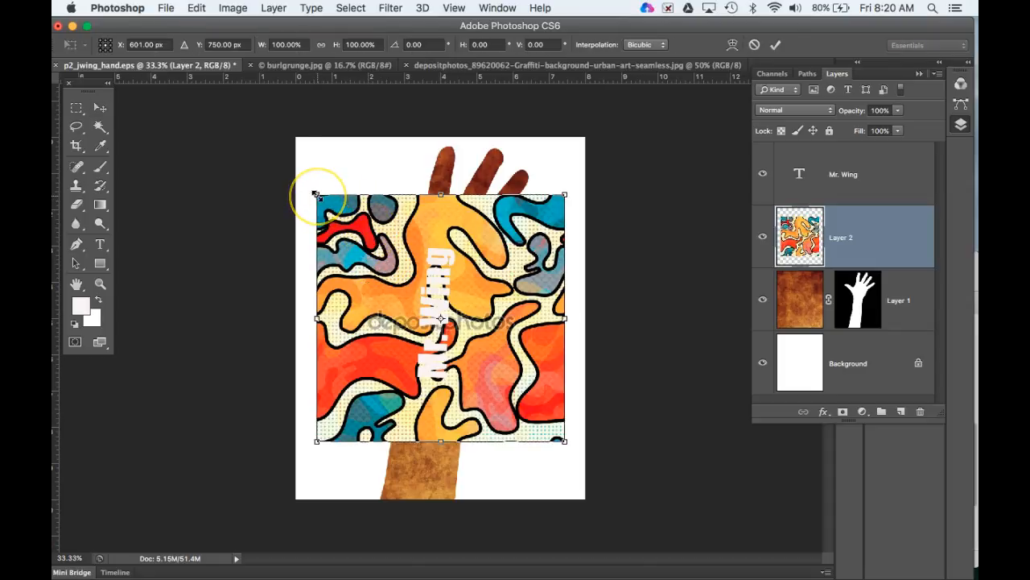
pyautogui.moveTo(310, 182); pyautogui.dragTo(255, 133)
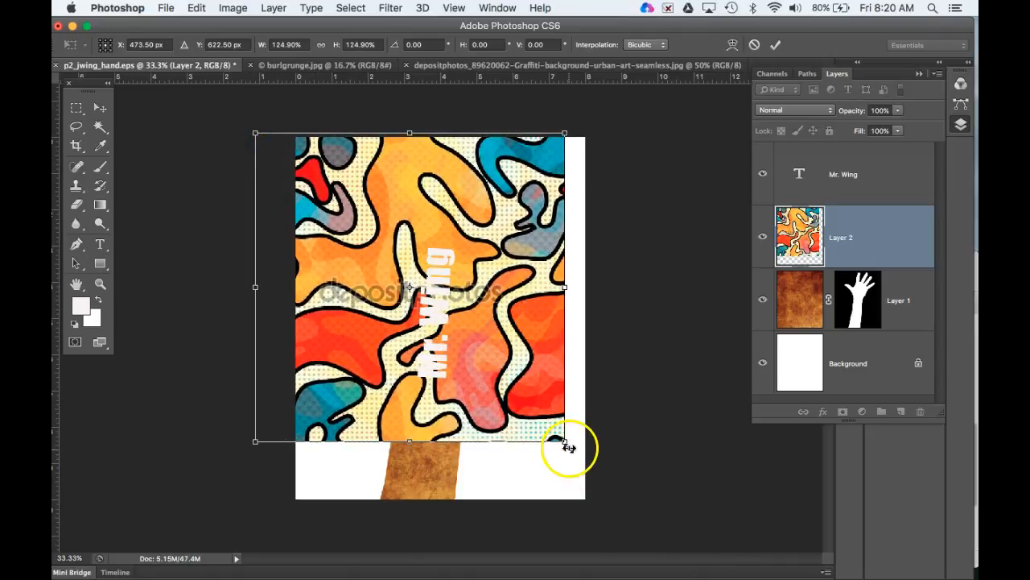
pyautogui.moveTo(564, 441); pyautogui.dragTo(620, 512)
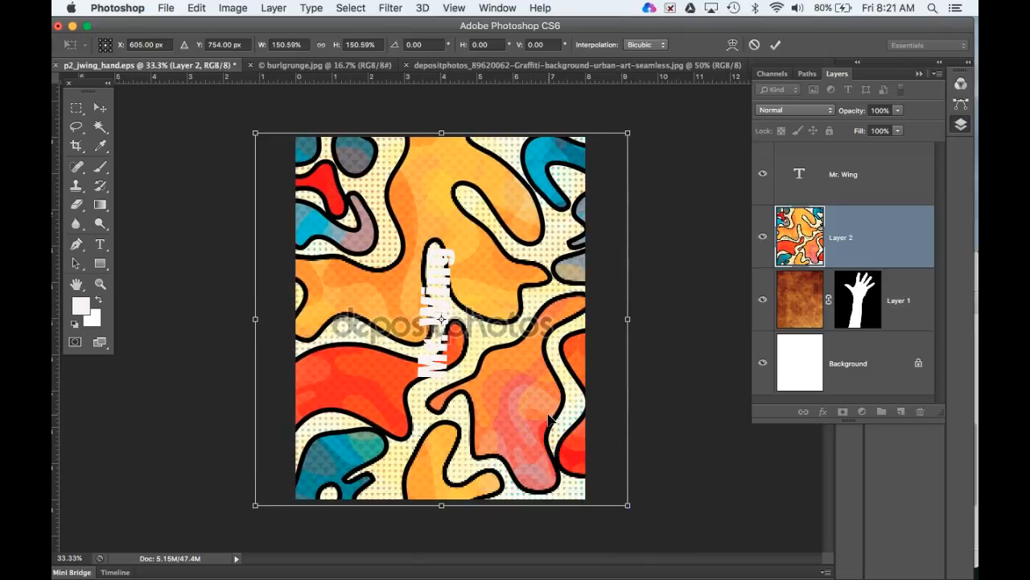
pyautogui.press('Return')
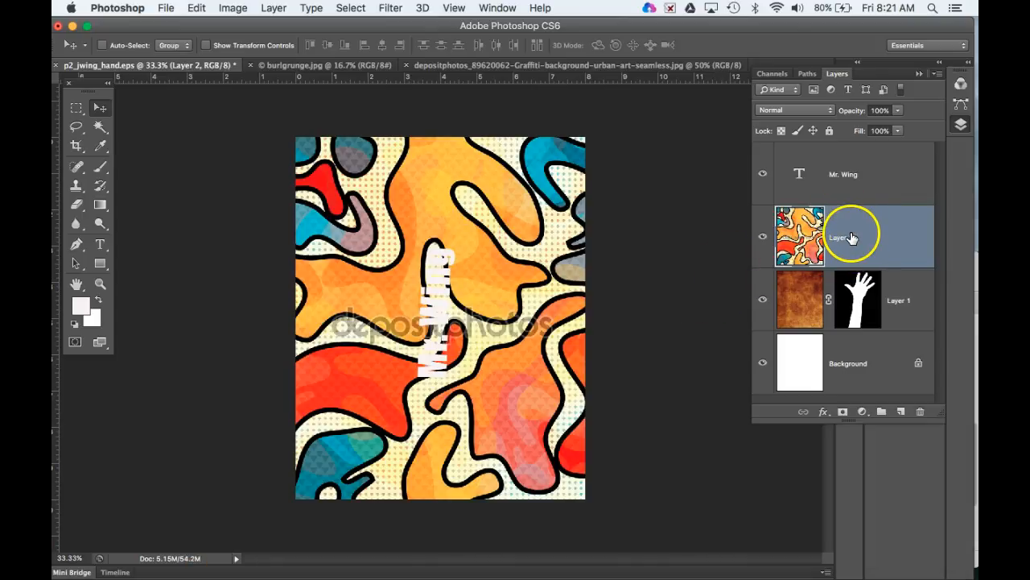
pyautogui.moveTo(861, 237); pyautogui.dragTo(865, 336)
pyautogui.moveTo(865, 218); pyautogui.dragTo(870, 329)
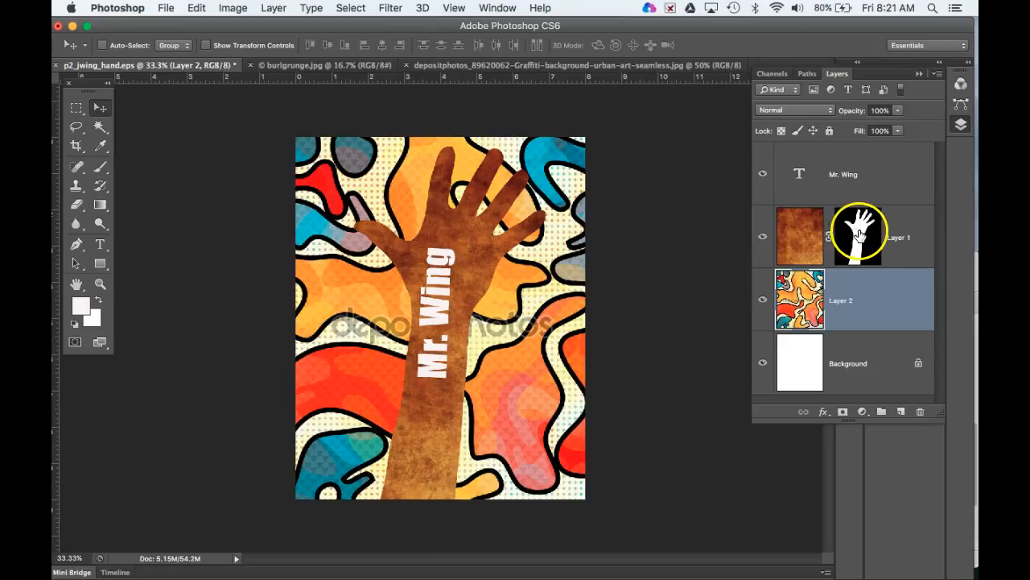
# Open the layer style settings for the masked hand layer and place the dialog clear of the artwork.
pyautogui.moveTo(751, 226); pyautogui.dragTo(708, 226)
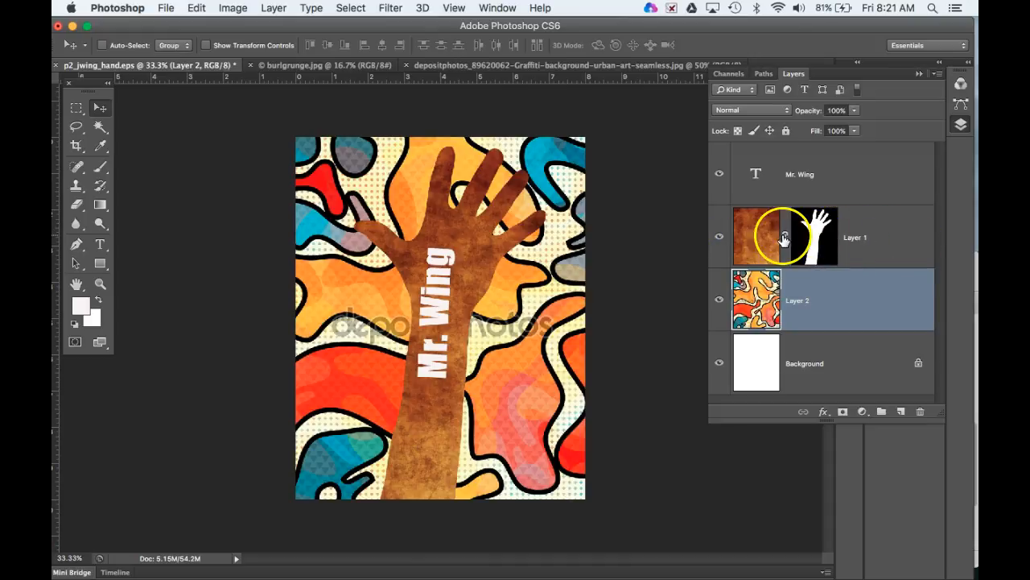
pyautogui.doubleClick(919, 233)
pyautogui.moveTo(117, 66); pyautogui.dragTo(651, 46)
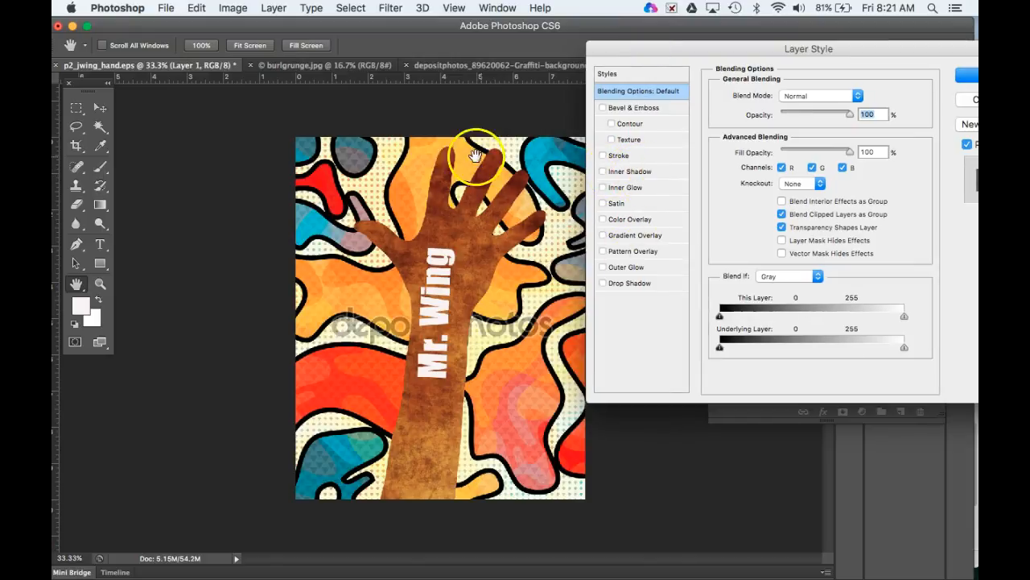
# Try a drop shadow on the masked hand layer, inspect the hand's edge up close, and turn the effect off.
pyautogui.click(603, 284)
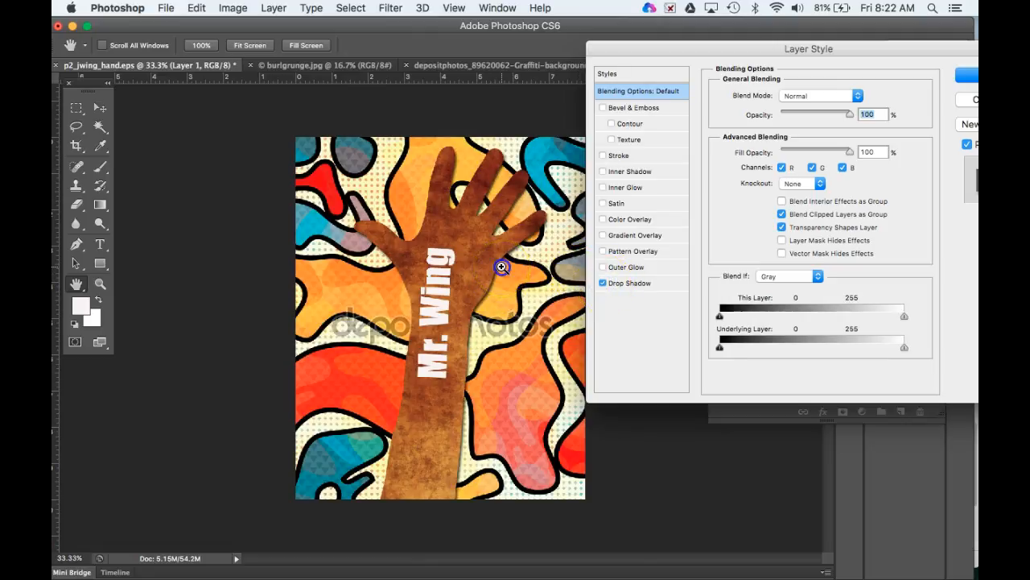
pyautogui.keyDown('super'); pyautogui.click(501, 267); pyautogui.keyUp('super')
pyautogui.keyDown('super'); pyautogui.click(501, 274); pyautogui.keyUp('super')
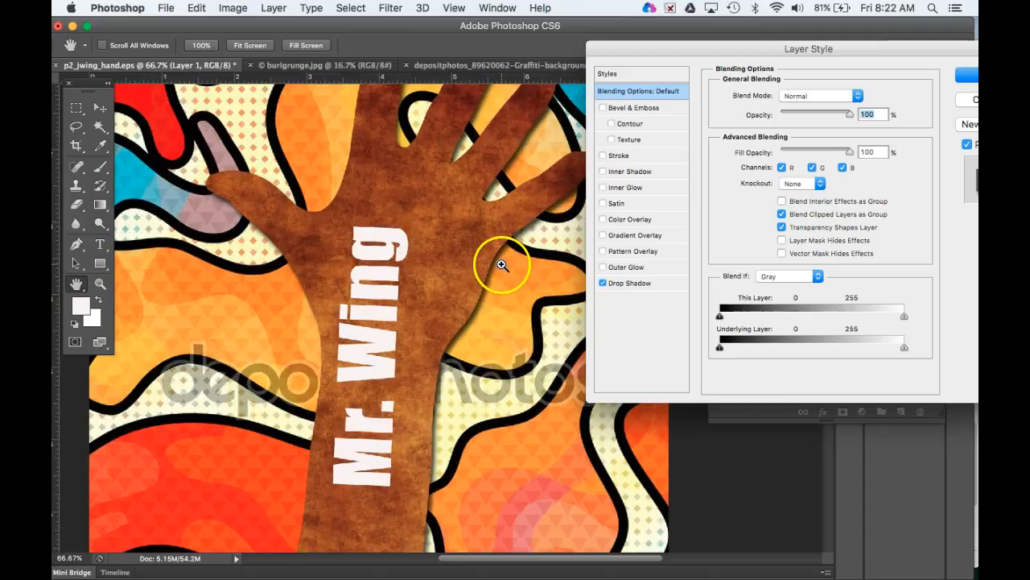
pyautogui.keyDown('alt'); pyautogui.keyDown('super'); pyautogui.click(502, 265); pyautogui.keyUp('super'); pyautogui.keyUp('alt')
pyautogui.keyDown('alt'); pyautogui.keyDown('super'); pyautogui.click(502, 265); pyautogui.keyUp('super'); pyautogui.keyUp('alt')
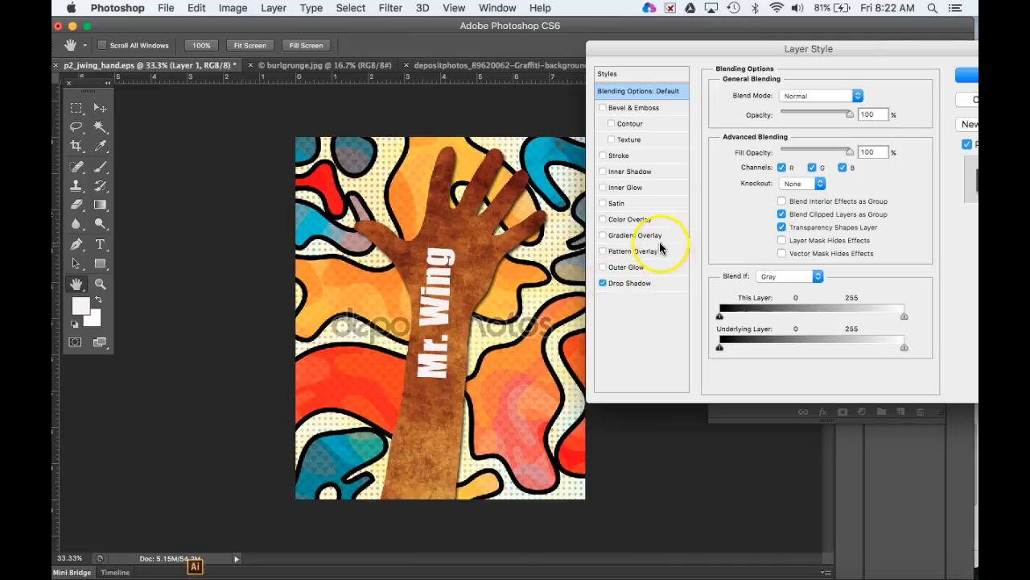
pyautogui.click(602, 283)
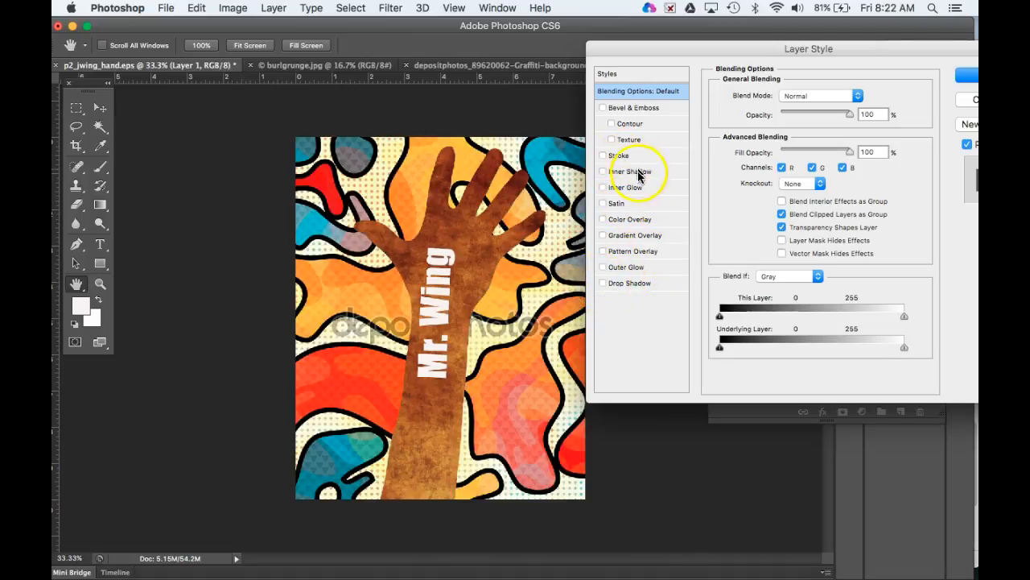
# Add an outer glow to the masked hand layer with 22% noise, 45% spread and 40 px size.
pyautogui.click(637, 269)
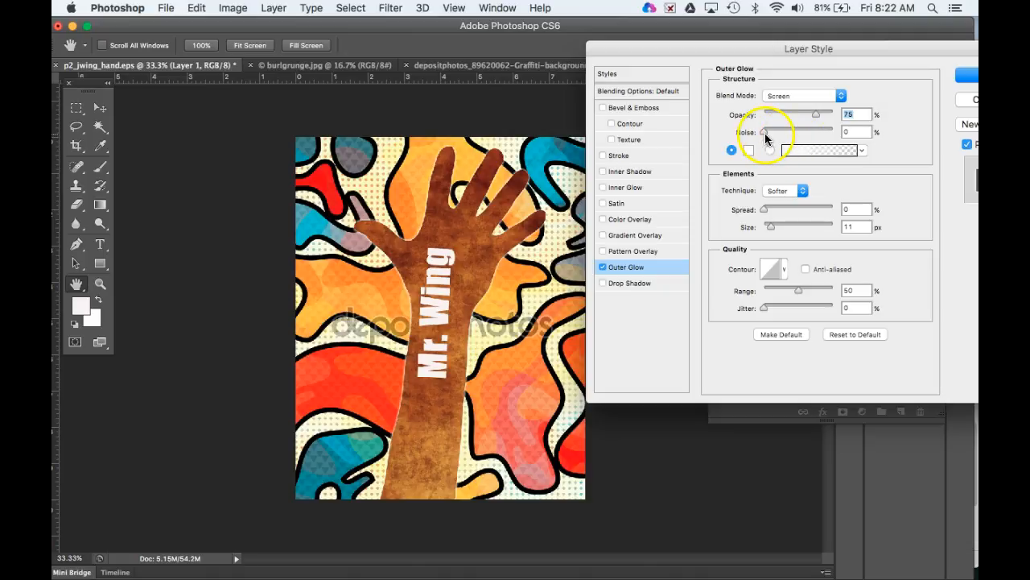
pyautogui.moveTo(765, 133); pyautogui.dragTo(766, 134)
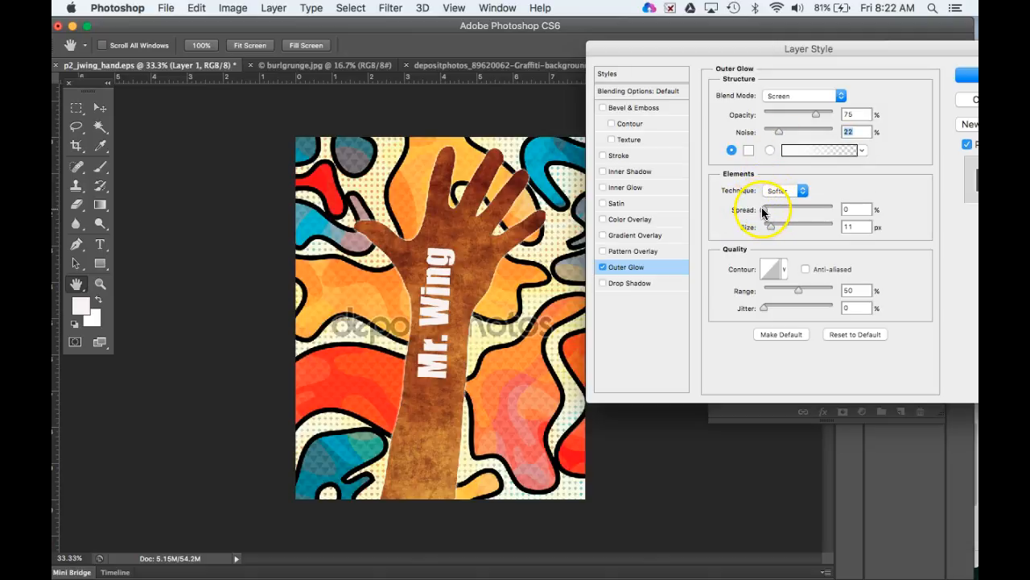
pyautogui.moveTo(770, 212); pyautogui.dragTo(779, 231)
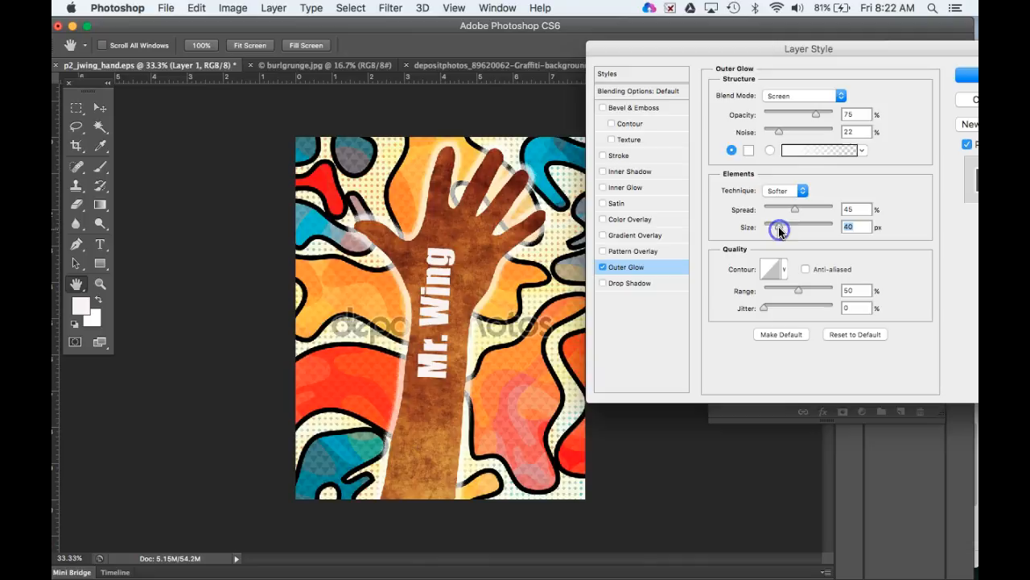
# Set the outer glow color to light pink f4afaf and apply the layer style to the hand layer.
pyautogui.click(748, 153)
pyautogui.moveTo(602, 269)
pyautogui.mouseDown()
pyautogui.moveTo(663, 208)
pyautogui.moveTo(587, 203)
pyautogui.moveTo(564, 223)
pyautogui.moveTo(548, 198)
pyautogui.mouseUp()
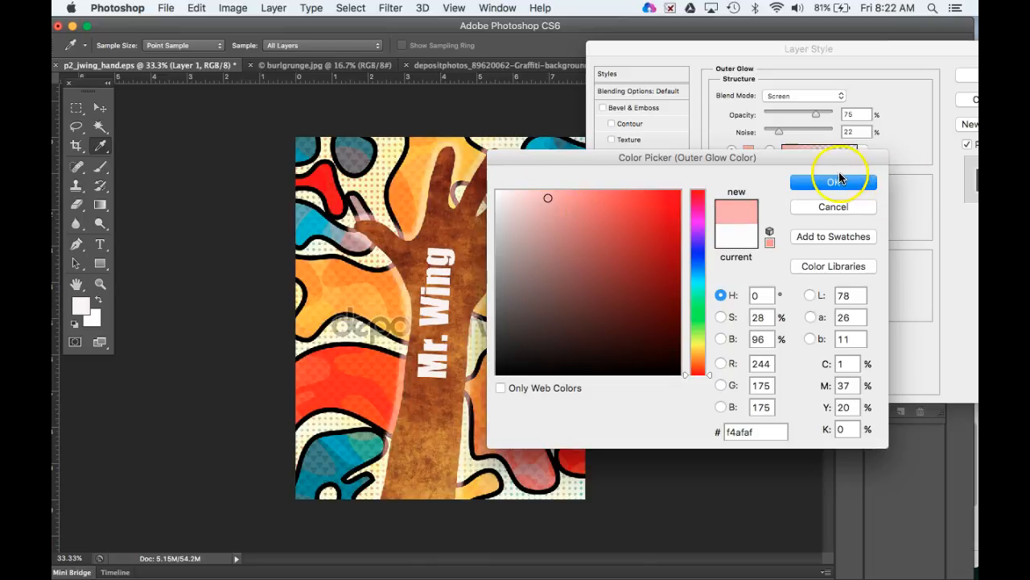
pyautogui.click(837, 183)
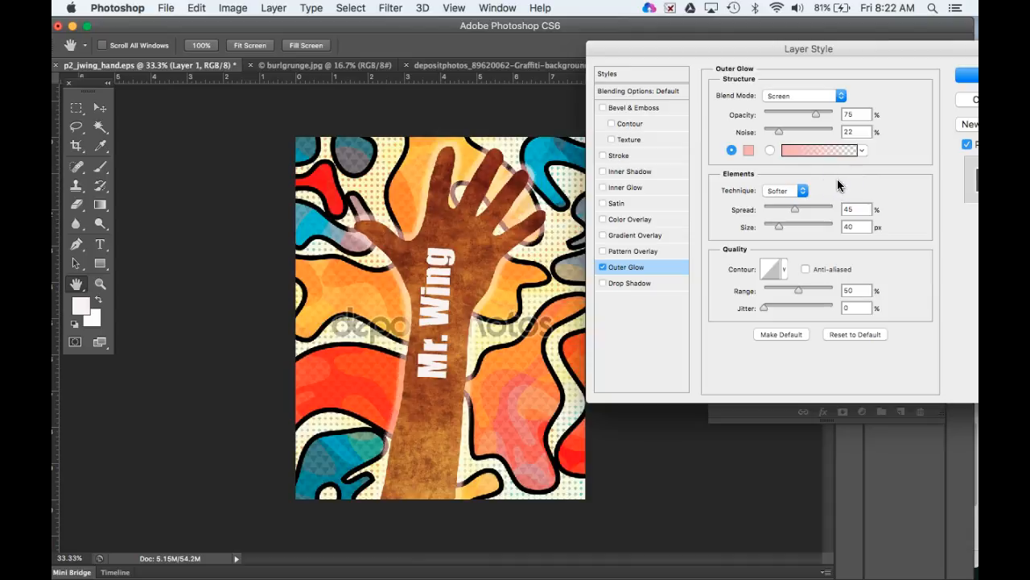
pyautogui.moveTo(882, 49); pyautogui.dragTo(732, 69)
pyautogui.click(833, 96)
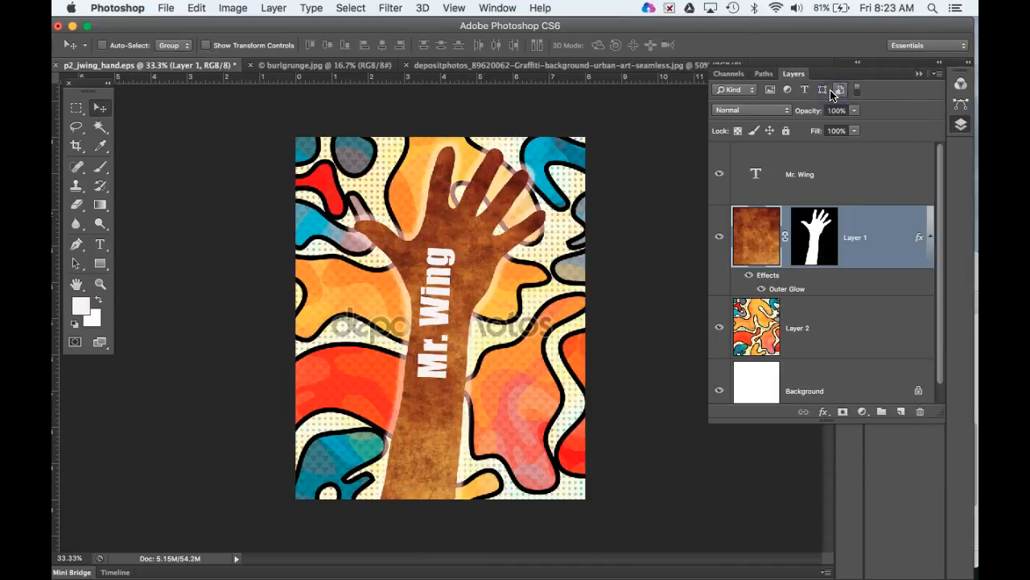
# Save the artwork to the Desktop as p2_aStudent_hand.psd in Photoshop format with layers and Maximize Compatibility enabled.
pyautogui.click(165, 8)
pyautogui.click(184, 179)
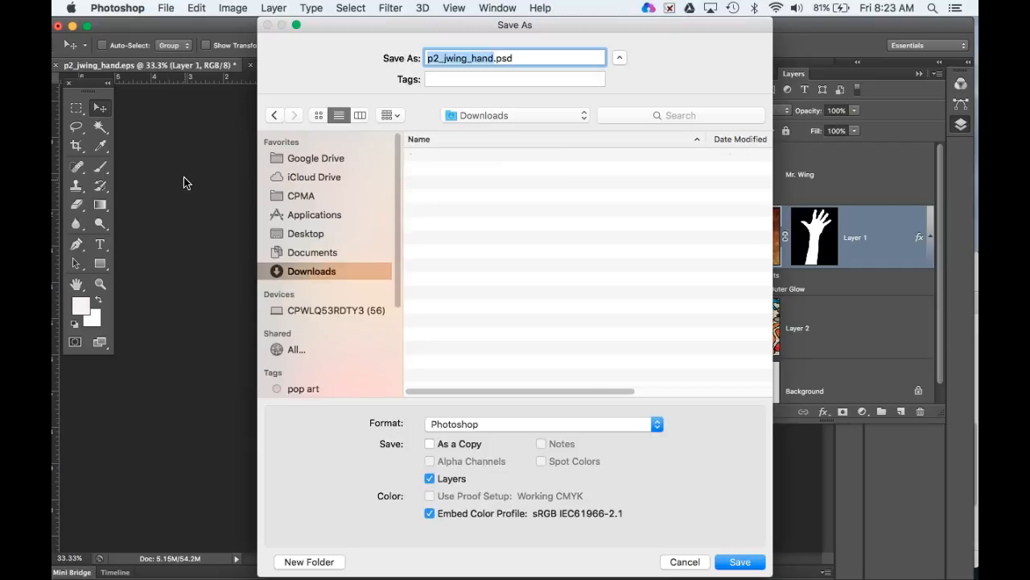
pyautogui.click(445, 58)
pyautogui.click(438, 58)
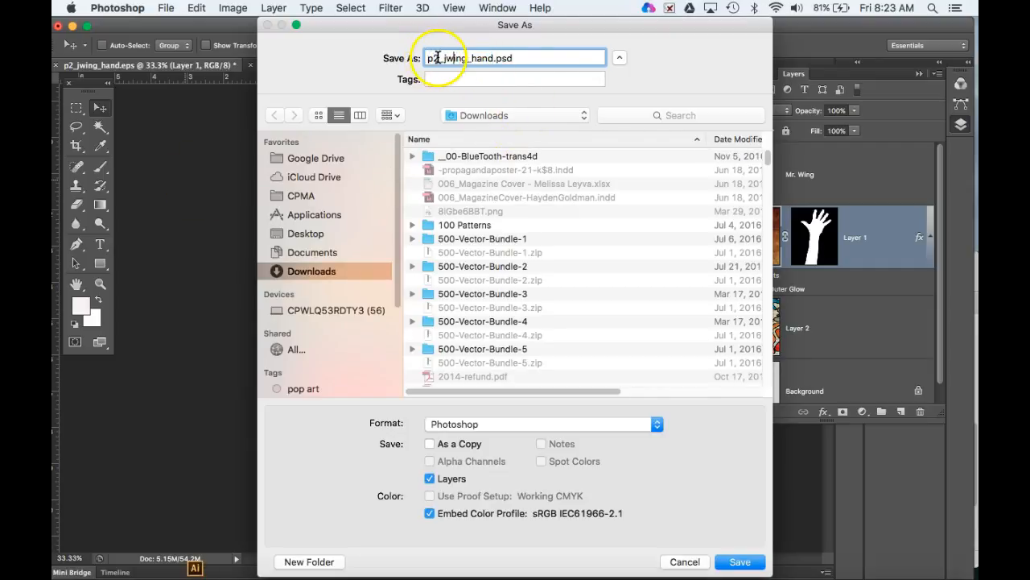
pyautogui.moveTo(441, 58); pyautogui.dragTo(462, 58)
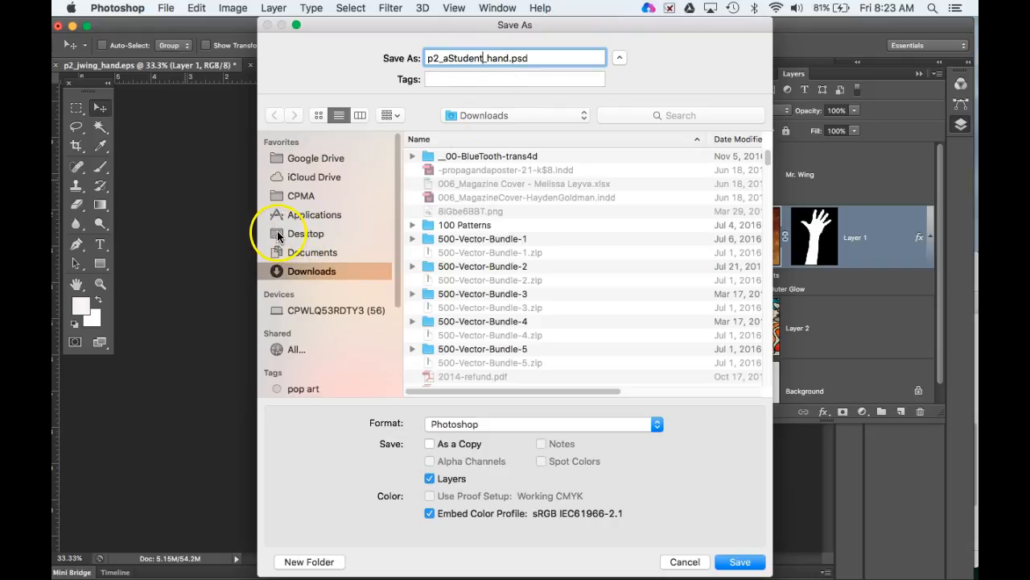
pyautogui.click(282, 235)
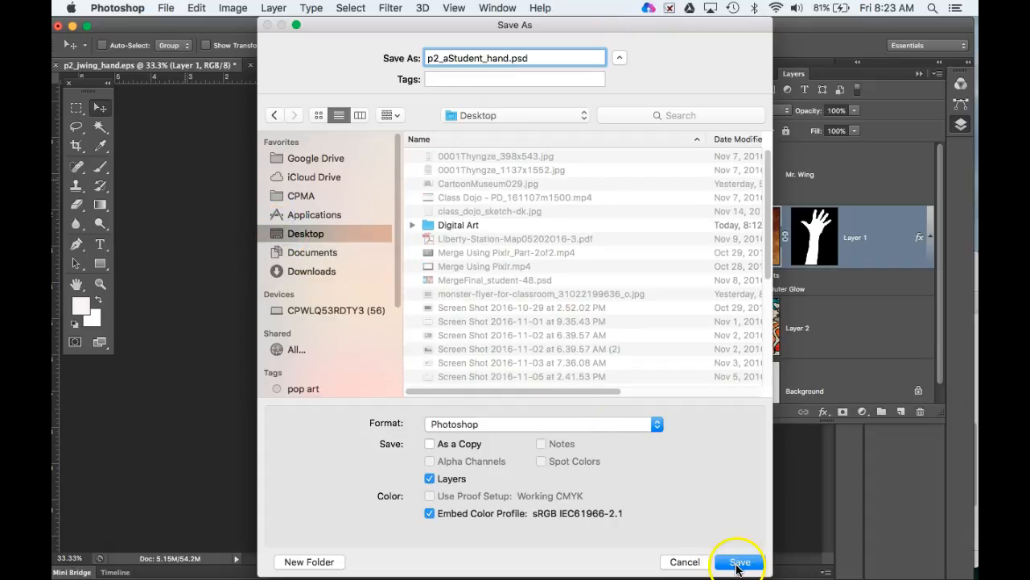
pyautogui.click(736, 561)
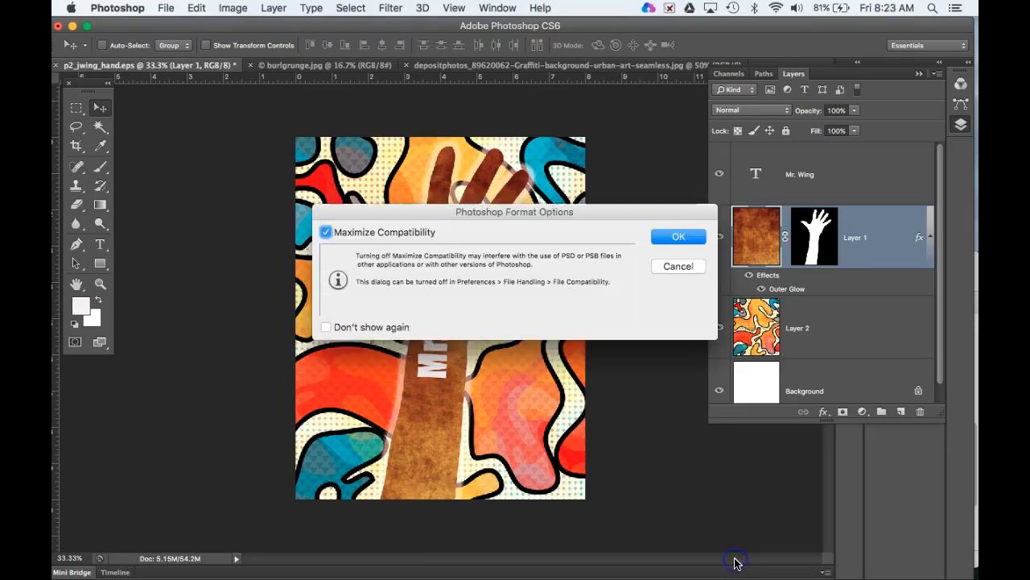
pyautogui.click(664, 237)
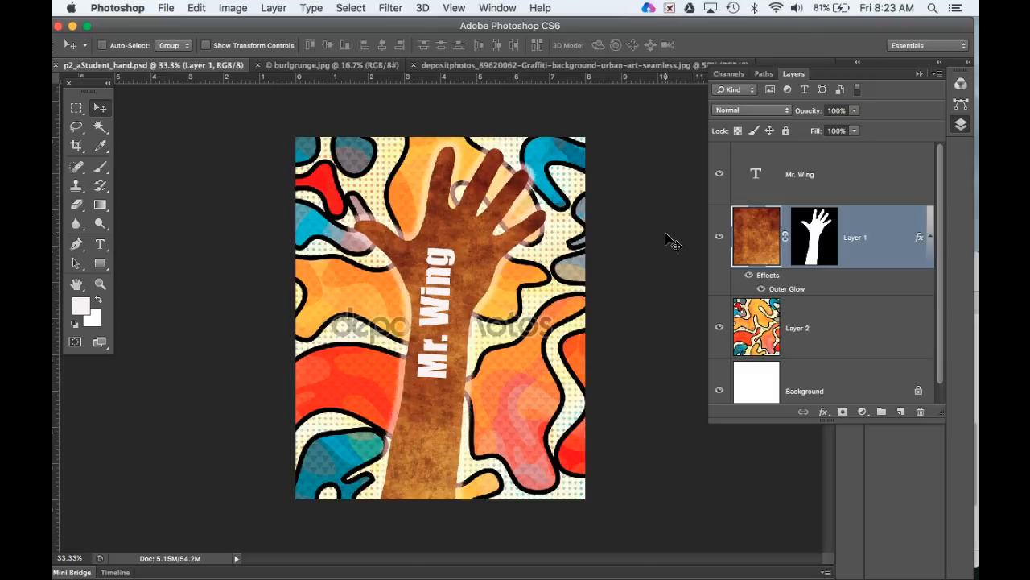
# Quit Photoshop and switch to the Opera browser.
pyautogui.press('super+q')
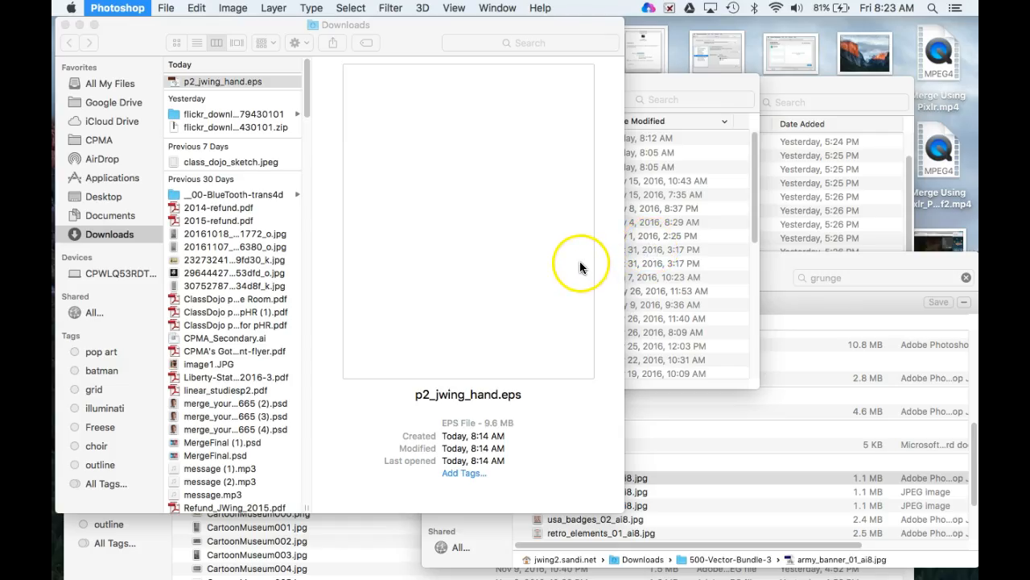
pyautogui.press('super+Tab')
pyautogui.click(451, 300)
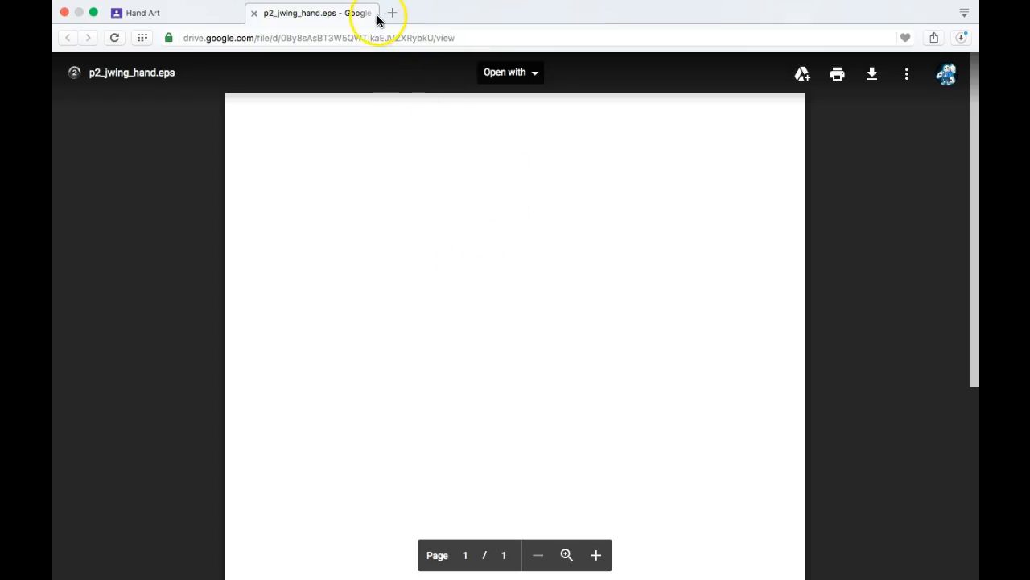
# Close the previews of the EPS template, return to the class stream and open the Hand Art assignment.
pyautogui.click(255, 14)
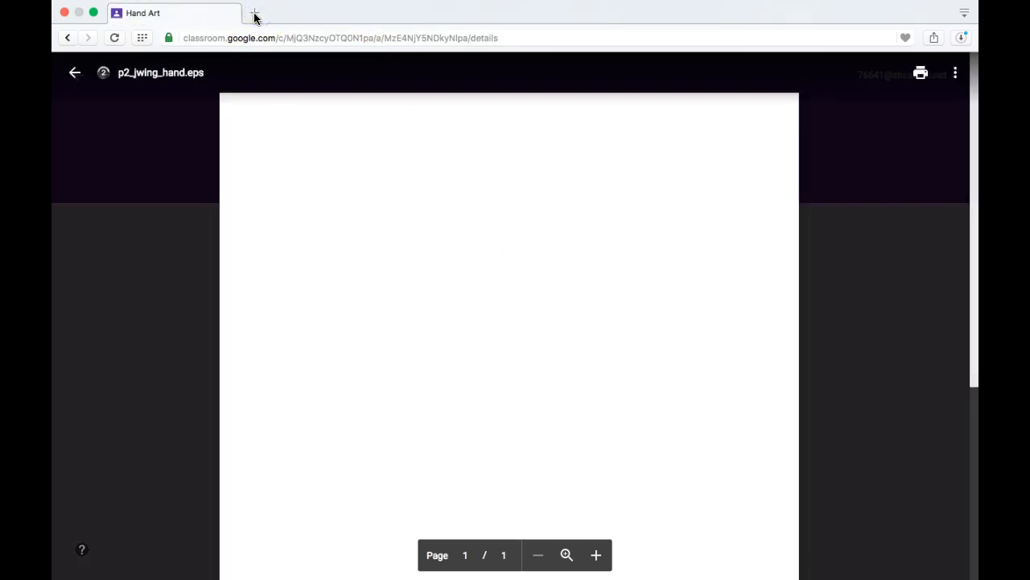
pyautogui.click(66, 38)
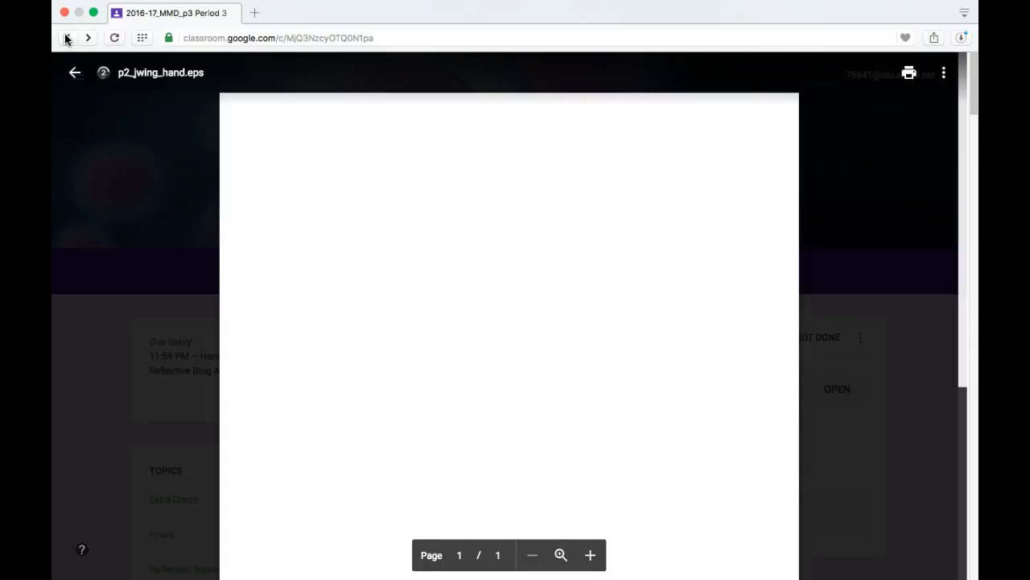
pyautogui.click(75, 73)
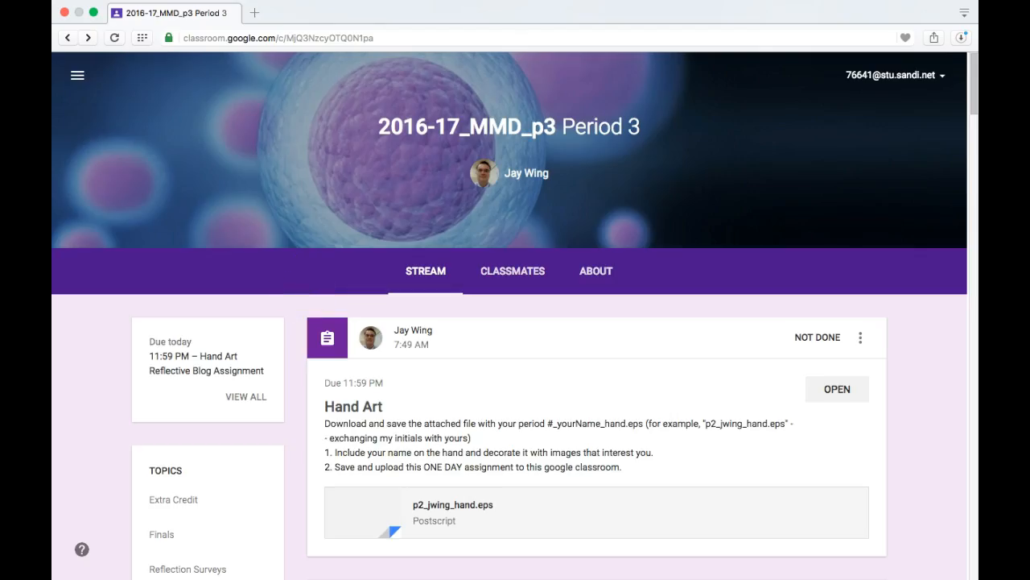
pyautogui.click(838, 390)
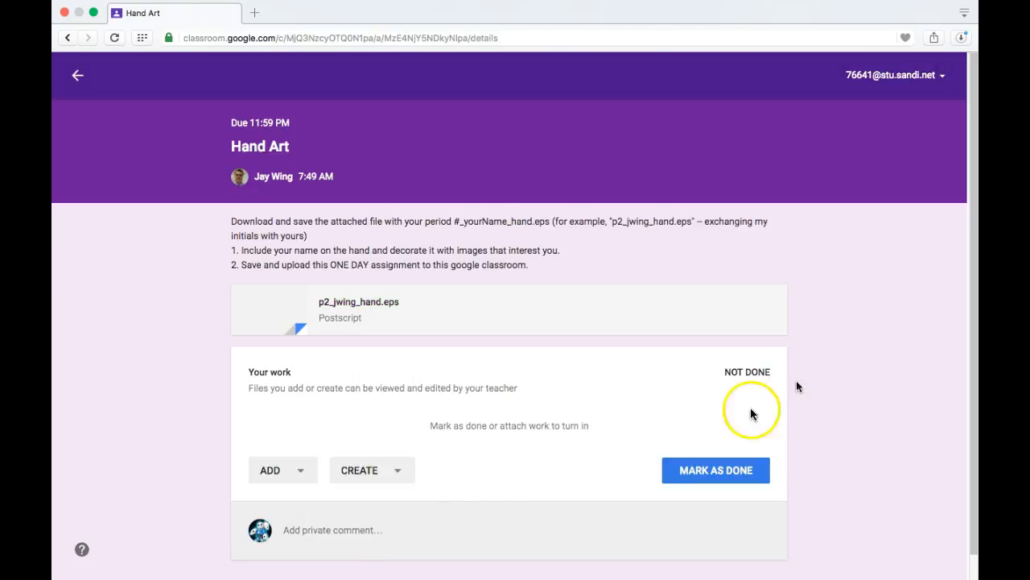
# Upload p2_aStudent_hand.psd from the Desktop as the attached work for the Hand Art assignment.
pyautogui.click(302, 474)
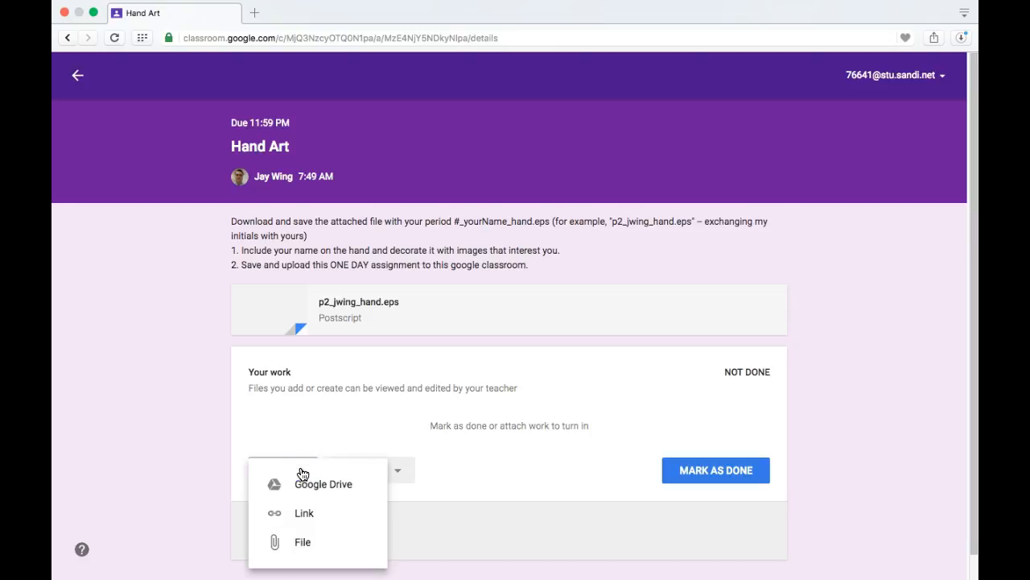
pyautogui.click(309, 543)
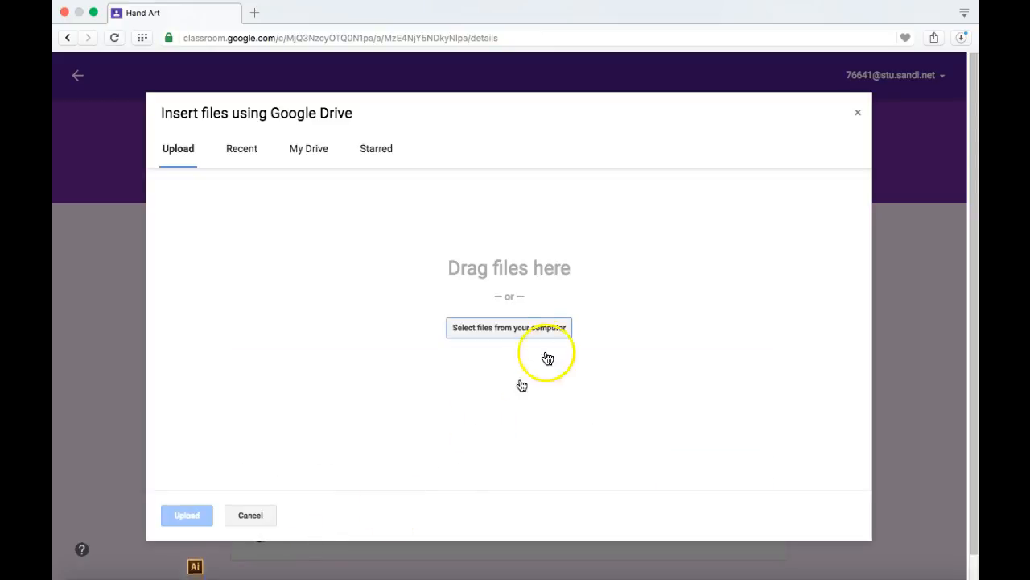
pyautogui.click(492, 330)
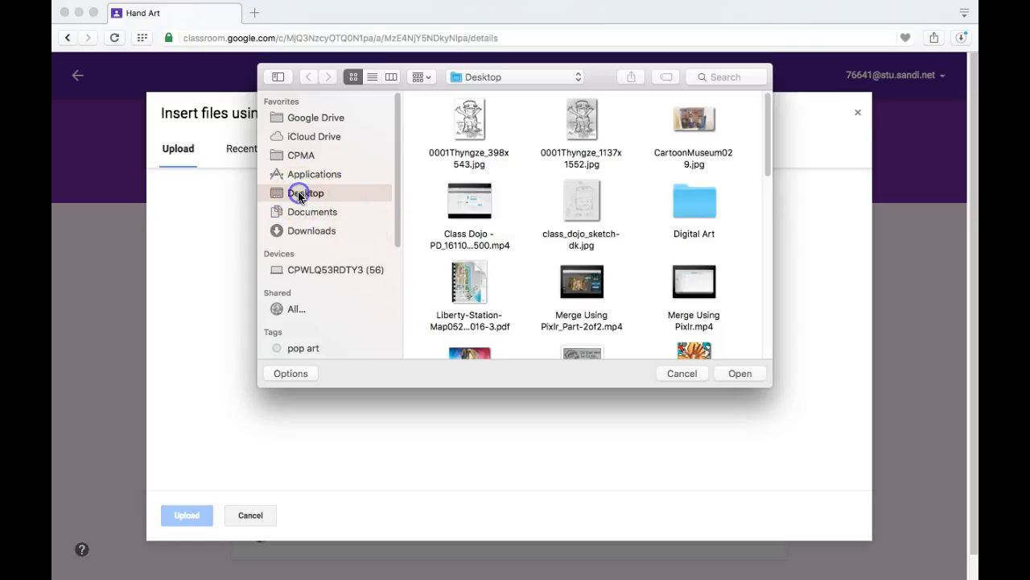
pyautogui.moveTo(767, 130); pyautogui.dragTo(770, 195)
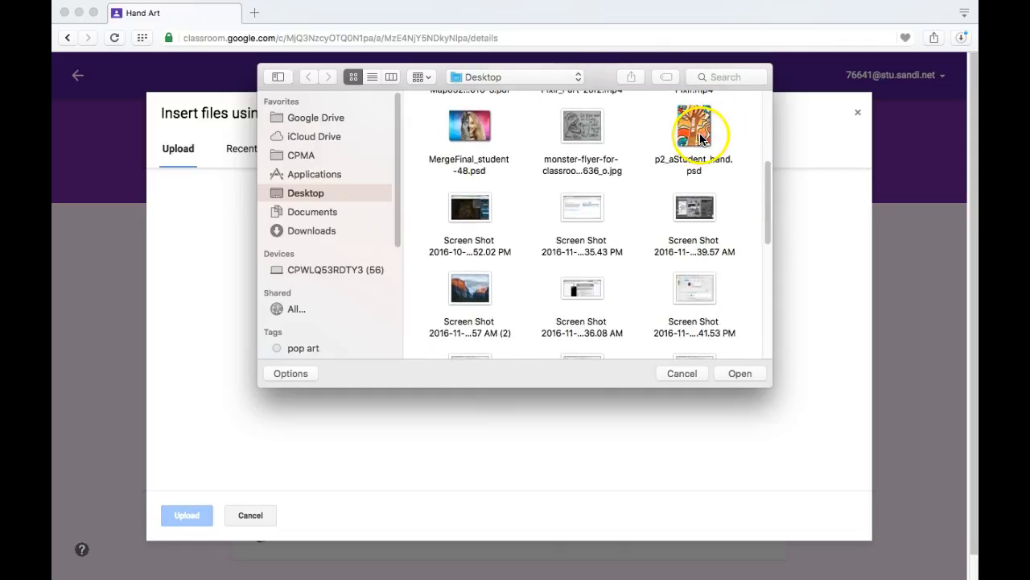
pyautogui.doubleClick(698, 140)
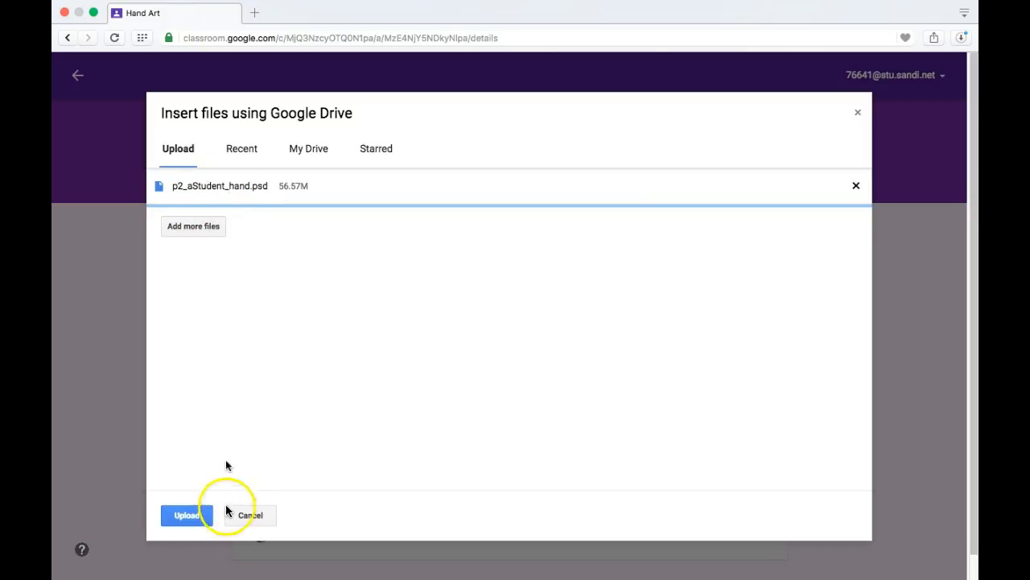
pyautogui.click(193, 518)
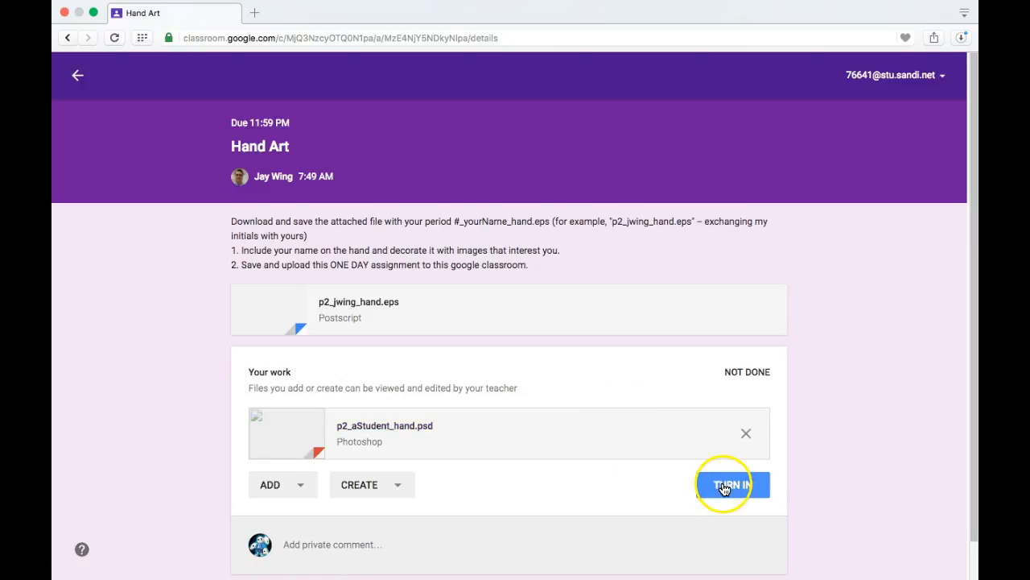
# Turn in the Hand Art assignment, confirm the submission and switch to Finder.
pyautogui.click(723, 486)
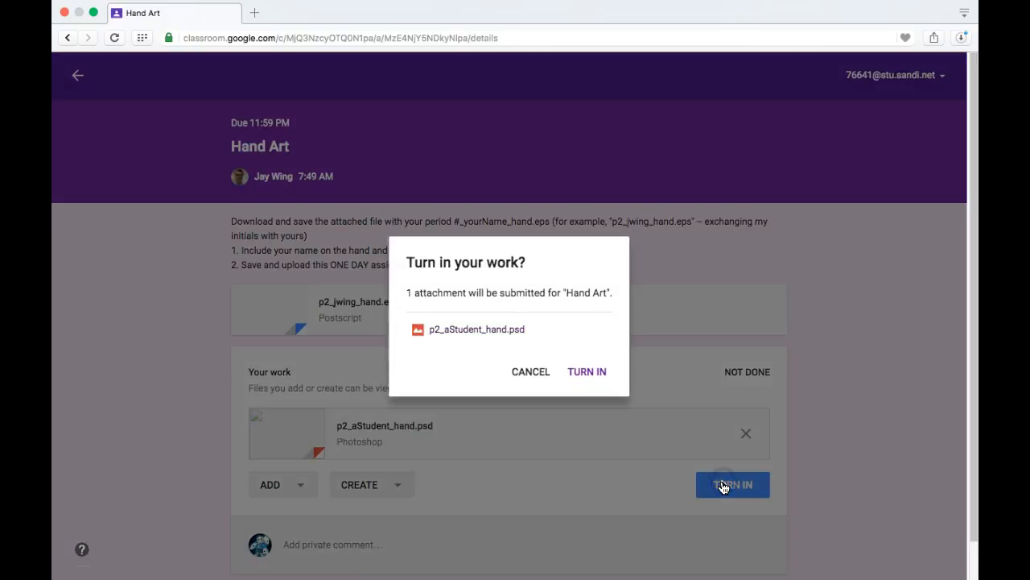
pyautogui.click(588, 371)
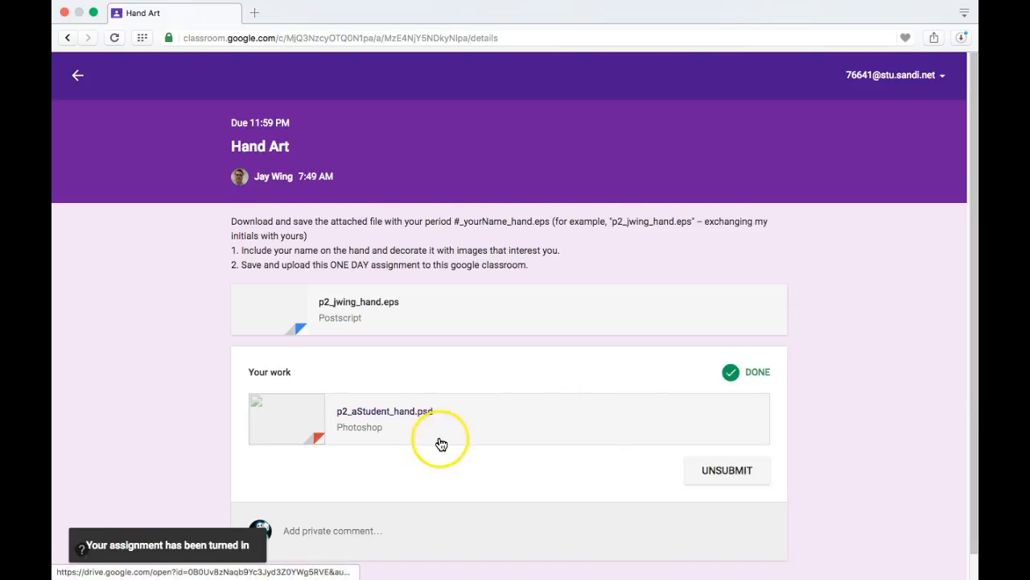
pyautogui.press('super+Tab')
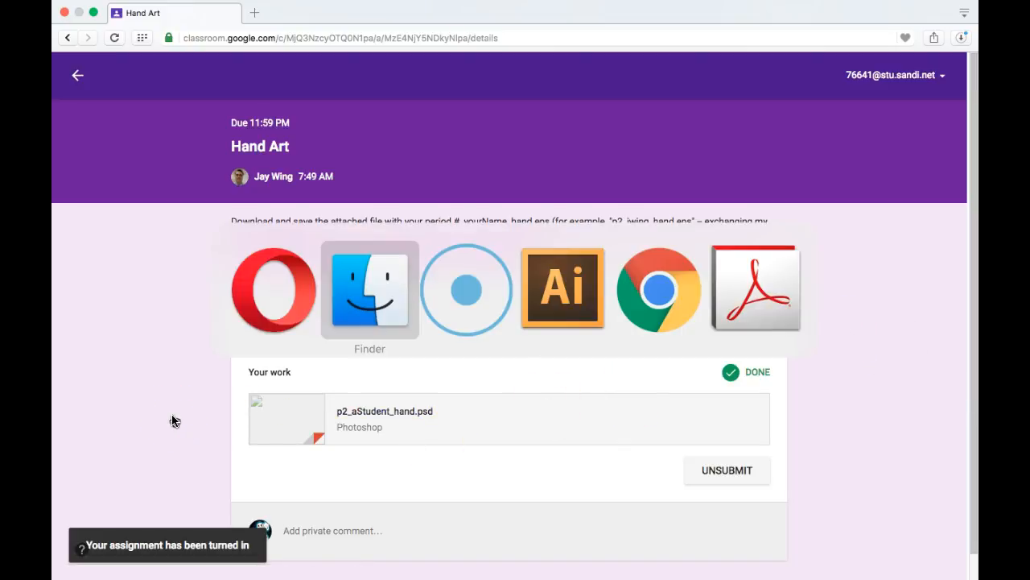